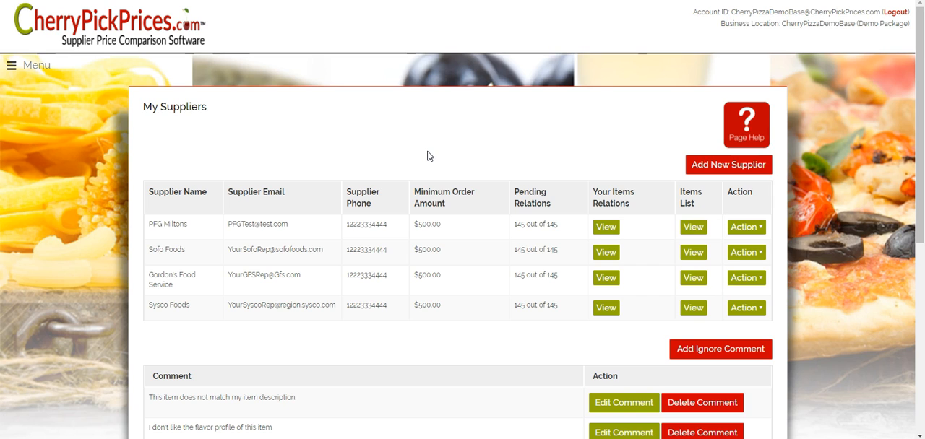
# - Switch to the Cheney Brothers ordering site, fill in the saved user name and password, and log in
pyautogui.click(431, 156)
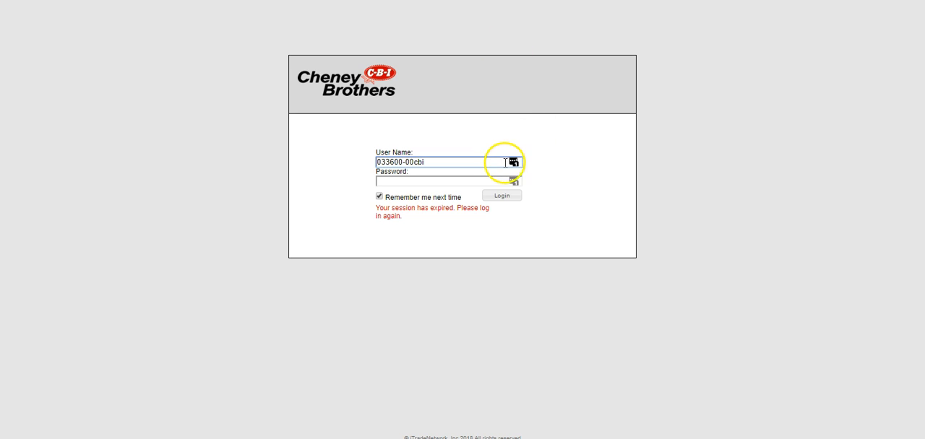
pyautogui.click(512, 162)
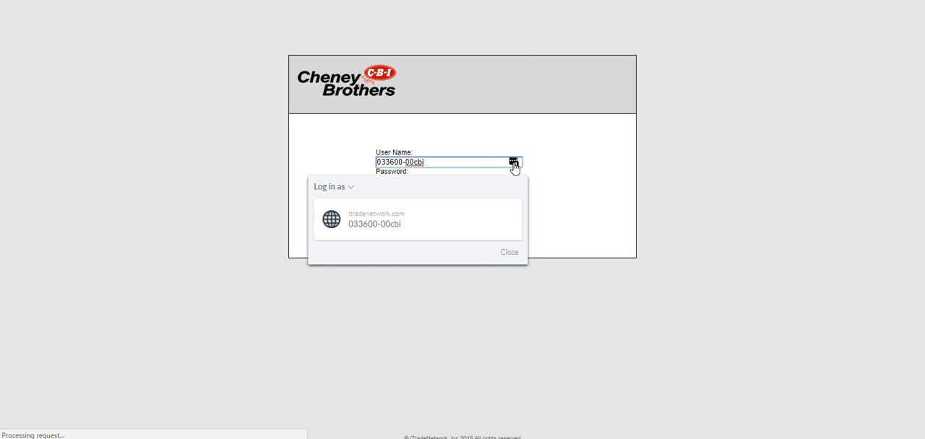
pyautogui.click(383, 220)
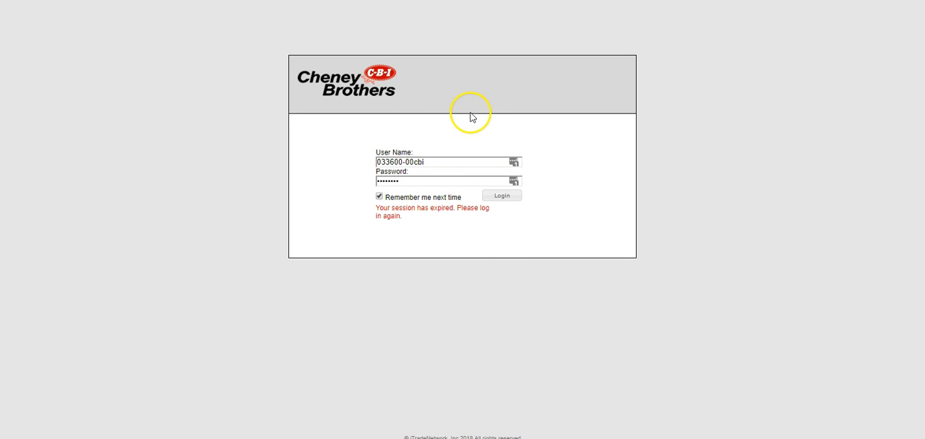
pyautogui.click(504, 198)
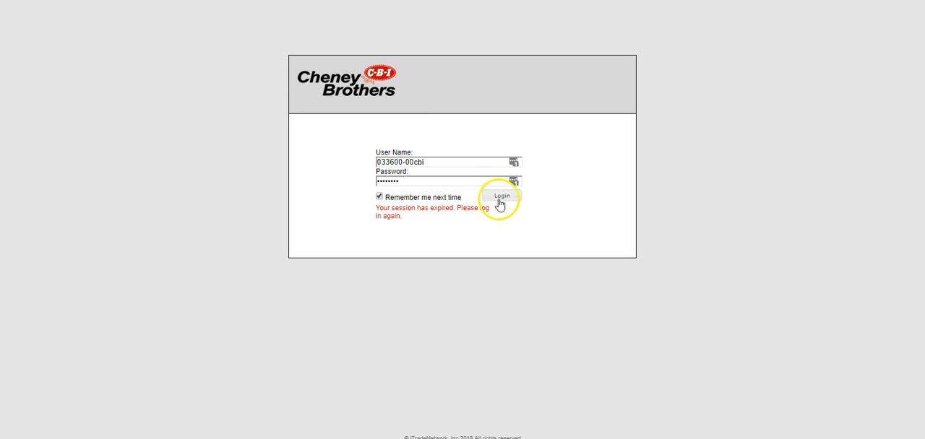
pyautogui.click(577, 225)
pyautogui.click(504, 197)
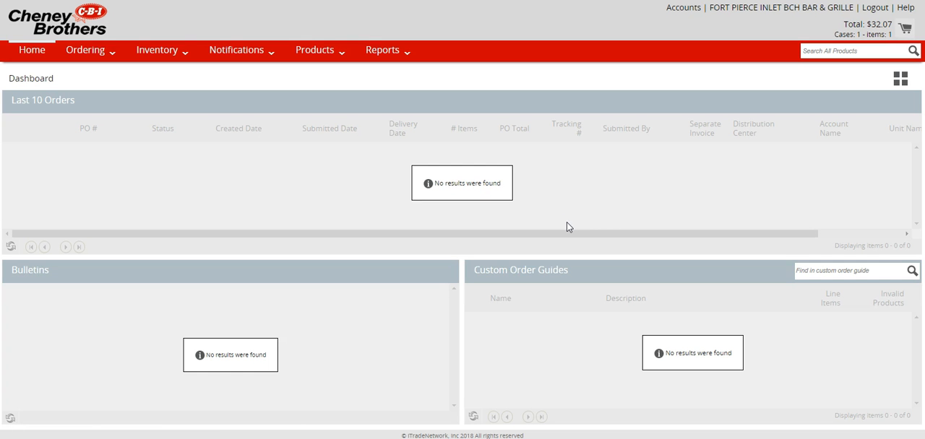
# - Open the Order Guide / Entire Order Guide page for placing orders and look through its items and prices
pyautogui.click(107, 60)
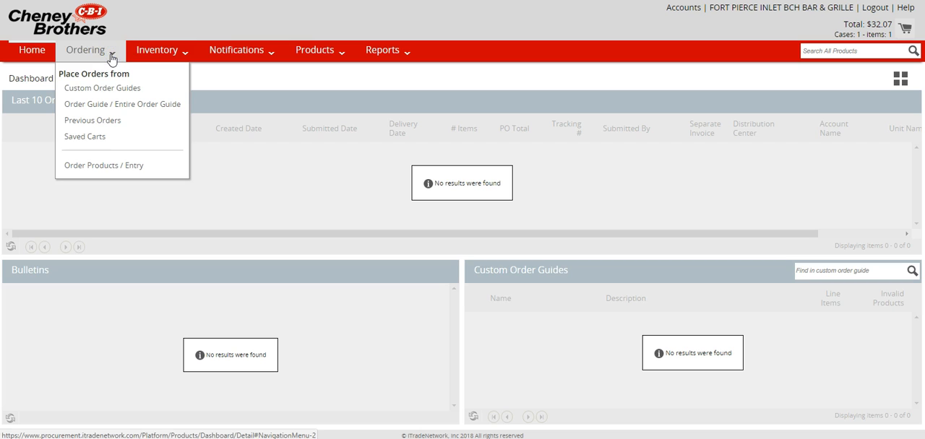
pyautogui.click(145, 108)
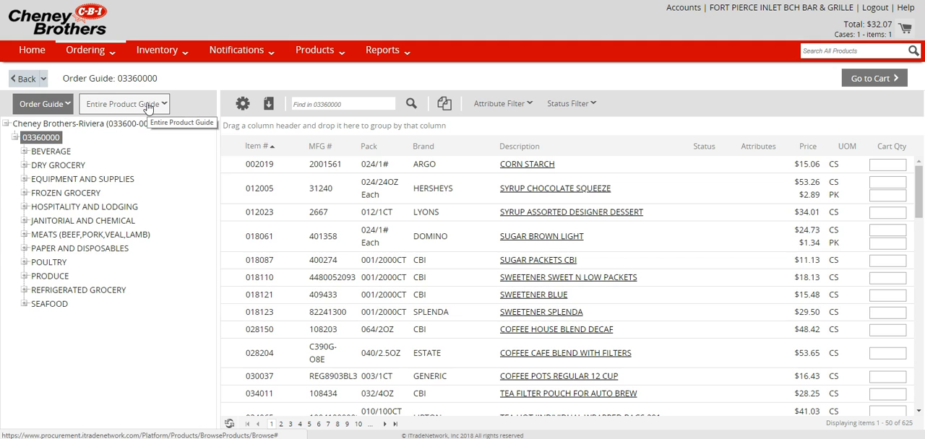
pyautogui.click(268, 107)
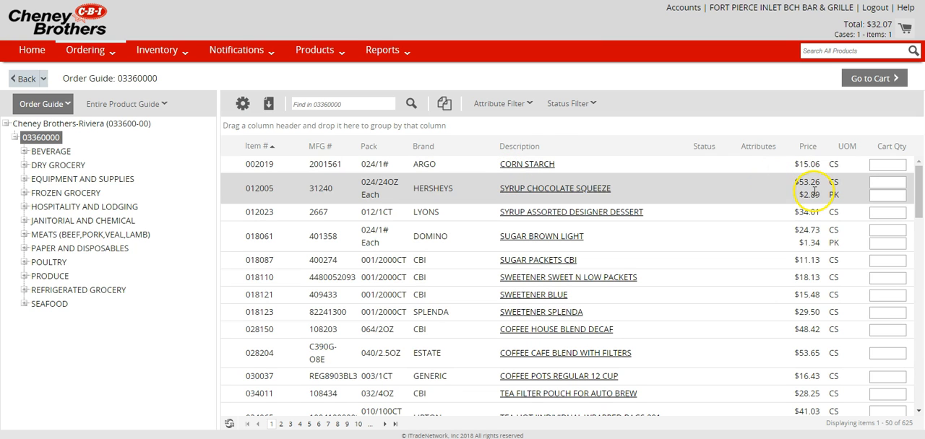
pyautogui.scroll(-3, 815, 191)
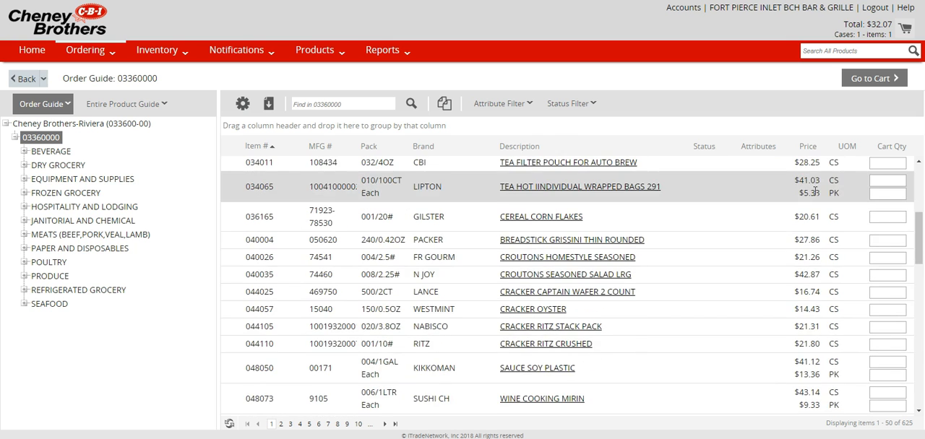
pyautogui.scroll(3, 815, 191)
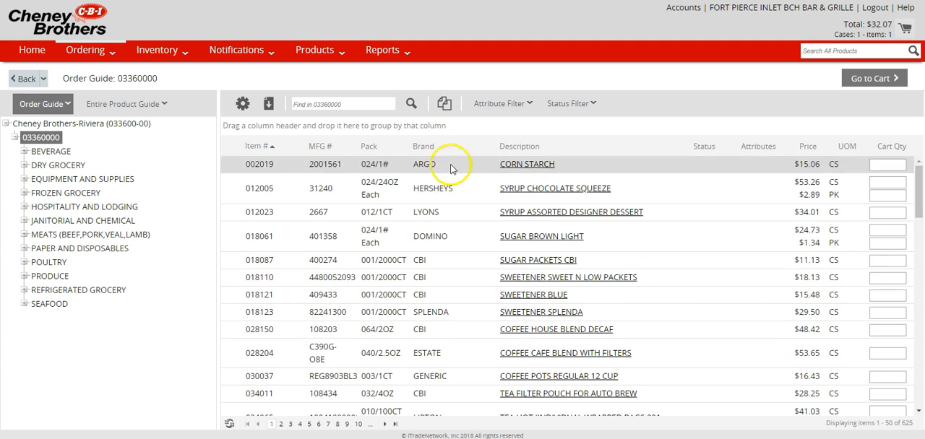
# - Export the order guide grid in Comma-Separated format and download it
pyautogui.click(268, 107)
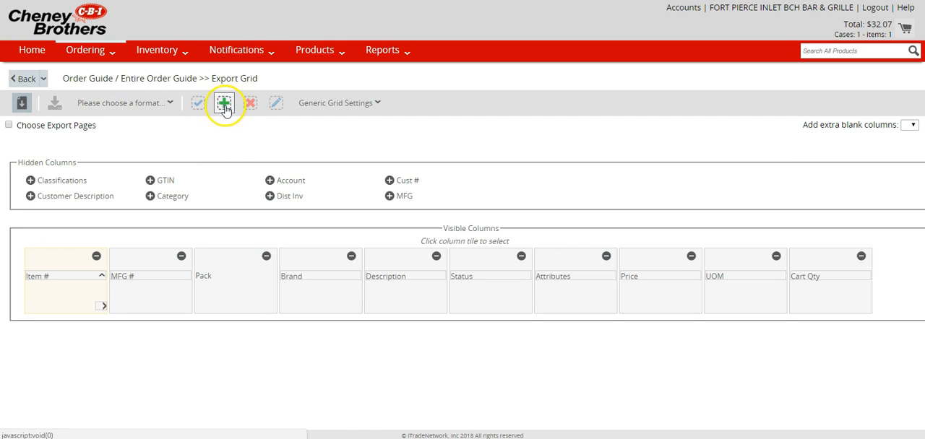
pyautogui.click(150, 105)
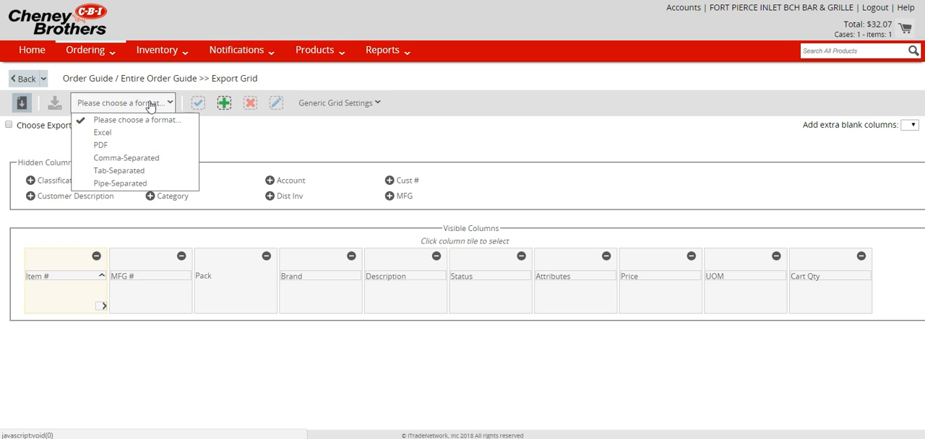
pyautogui.click(103, 163)
pyautogui.click(56, 104)
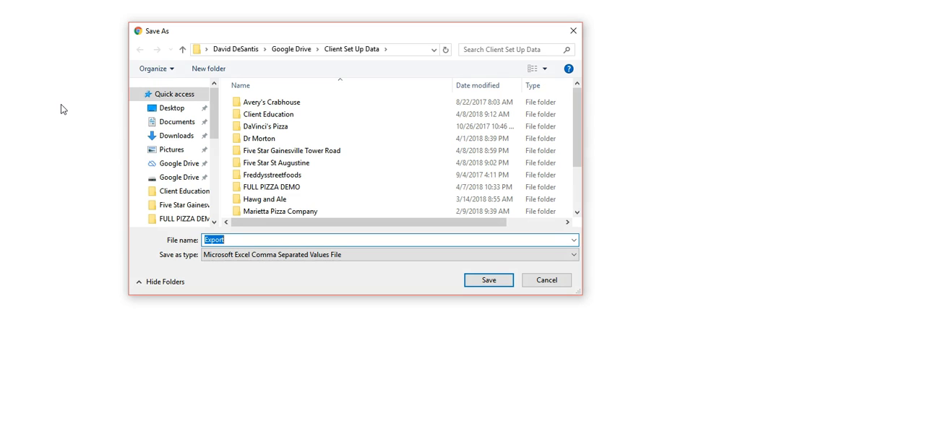
# - Save the export as "Cheney Brothers Prices" in the Client Set Up Data folder and log out of the supplier site
pyautogui.click(250, 241)
pyautogui.moveTo(246, 240); pyautogui.dragTo(206, 240)
pyautogui.write('Cheney')
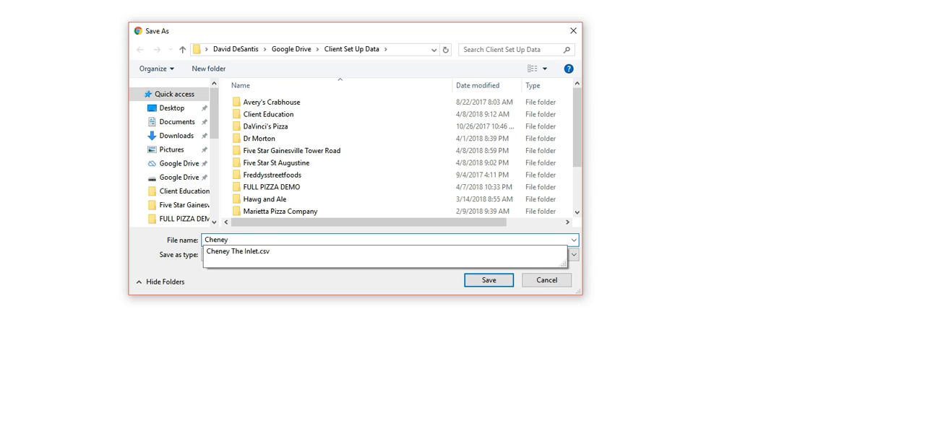
pyautogui.write(' Brothe')
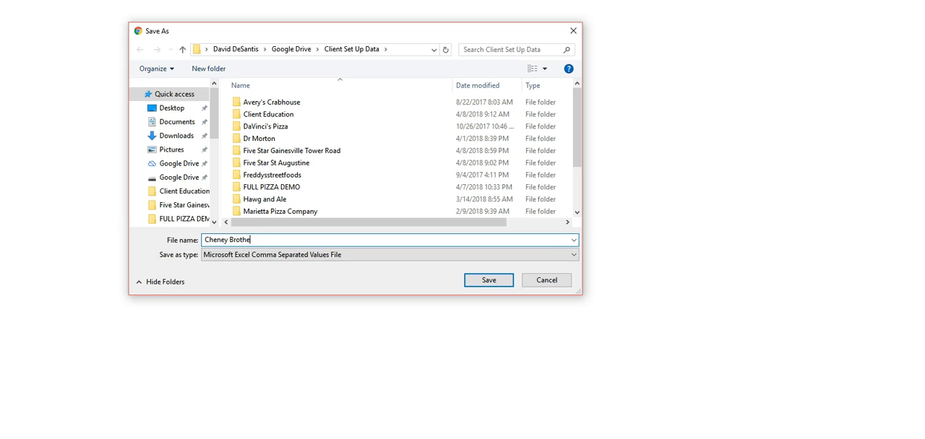
pyautogui.write('rs Prices')
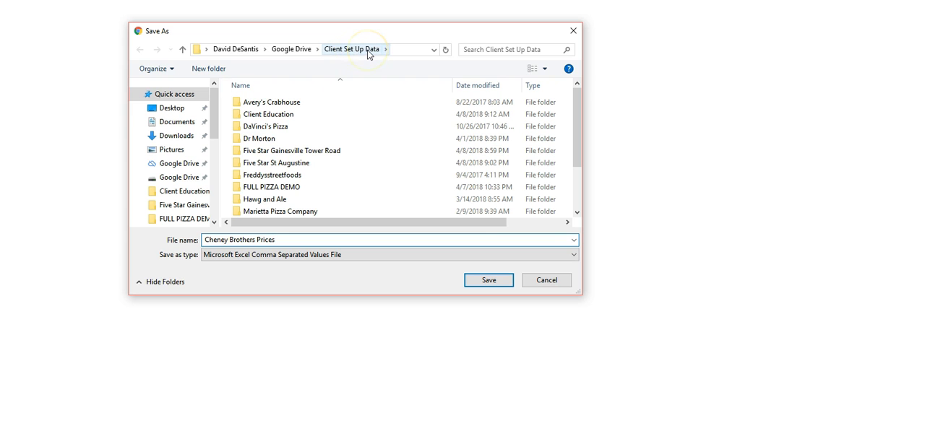
pyautogui.click(489, 281)
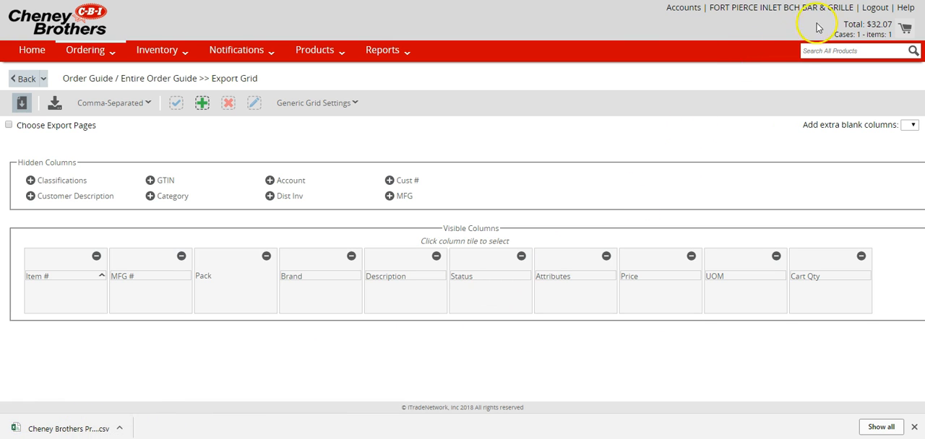
pyautogui.click(873, 8)
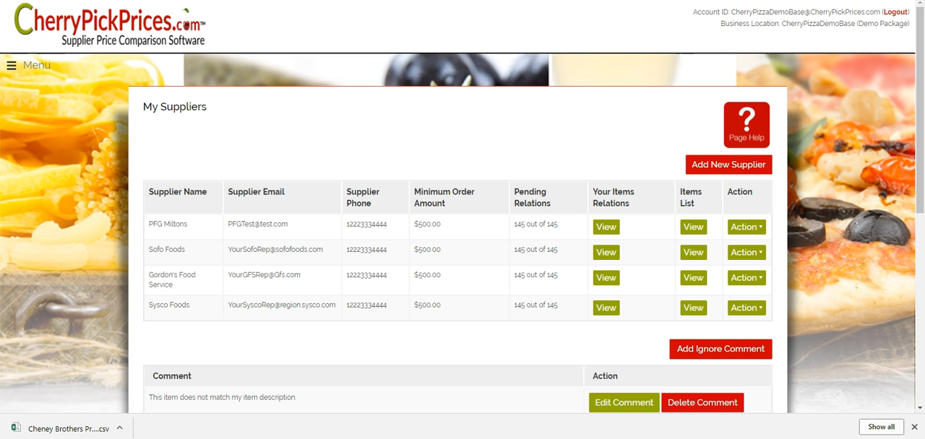
# - Start adding a new supplier in CherryPickPrices, choosing to add your own supplier instead of a CPP supplier
pyautogui.click(730, 166)
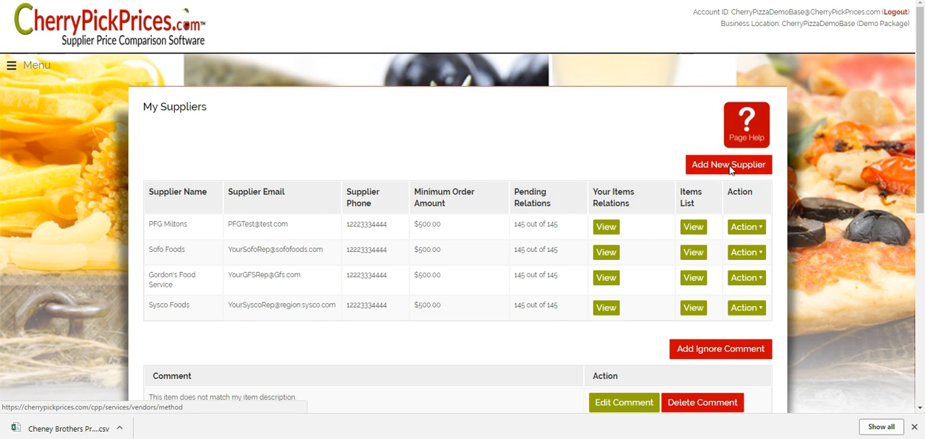
pyautogui.scroll(-3, 765, 223)
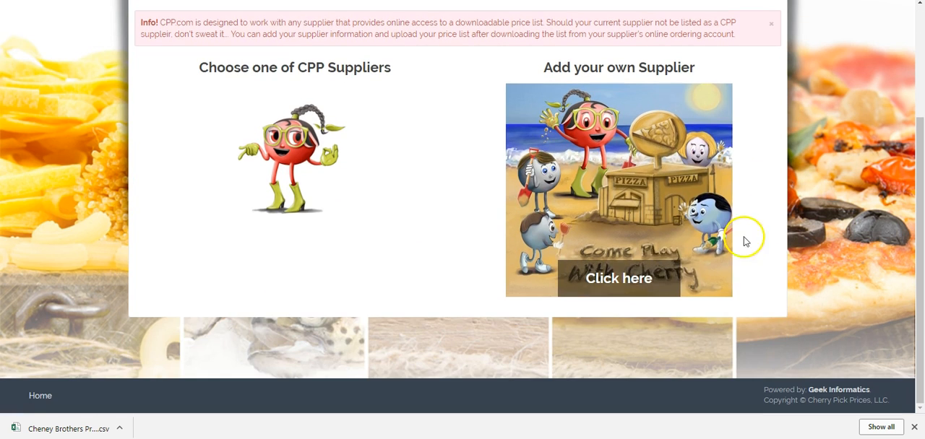
pyautogui.click(635, 281)
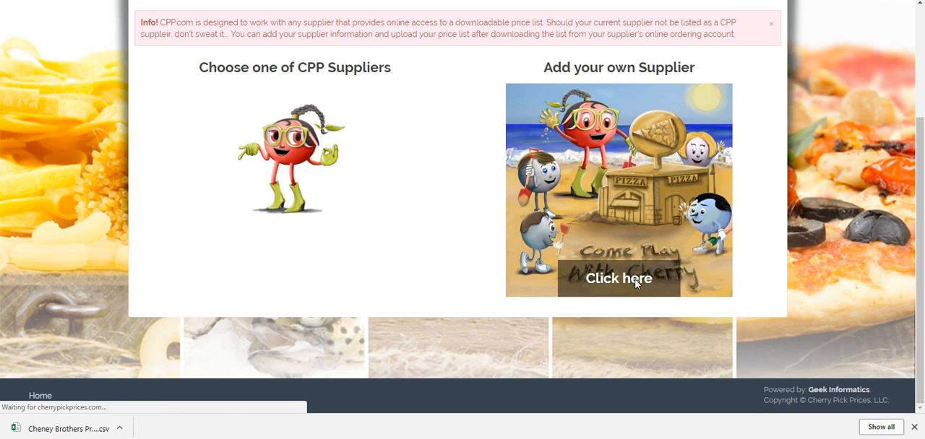
pyautogui.scroll(-1, 737, 228)
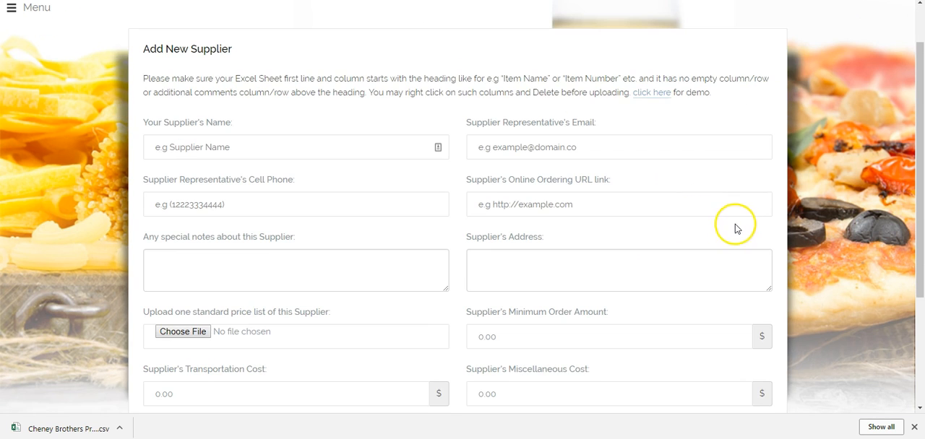
# - Enter "Cheney Brothers" as the name of the new supplier
pyautogui.click(262, 149)
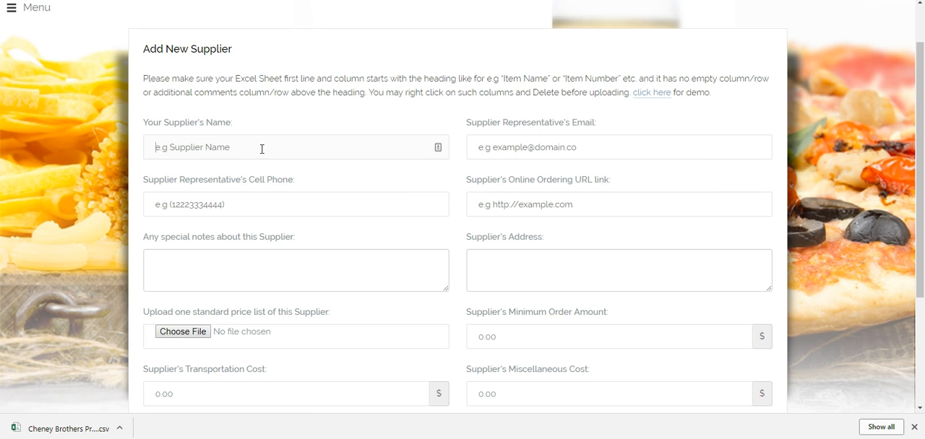
pyautogui.write('Ch')
pyautogui.write('eney')
pyautogui.write('Brot')
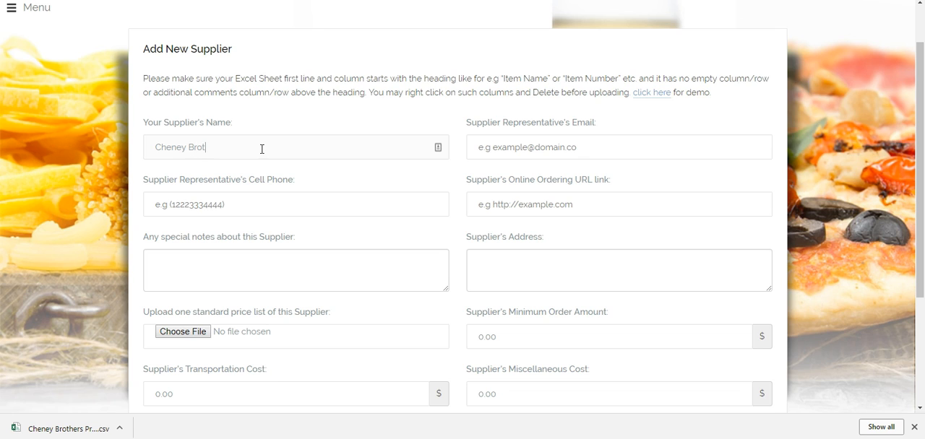
pyautogui.write('hers')
pyautogui.press('Tab')
# - Fill in the supplier representative's email address
pyautogui.write('YourReps')
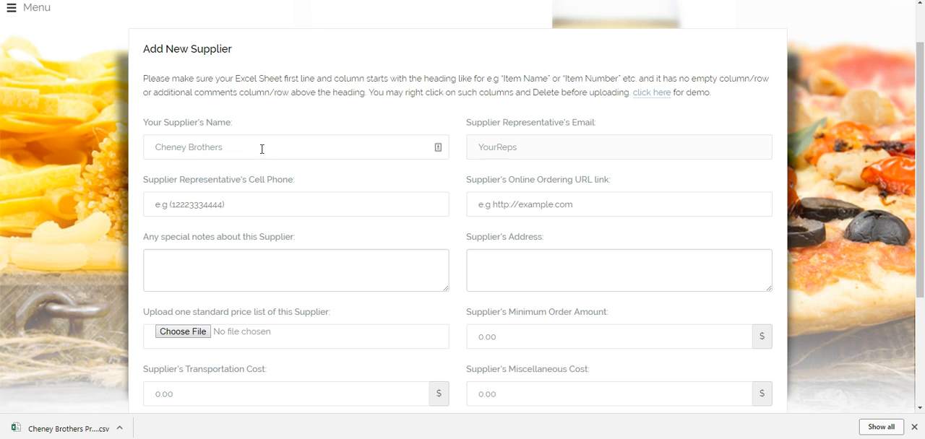
pyautogui.write('@EmailAddress.com')
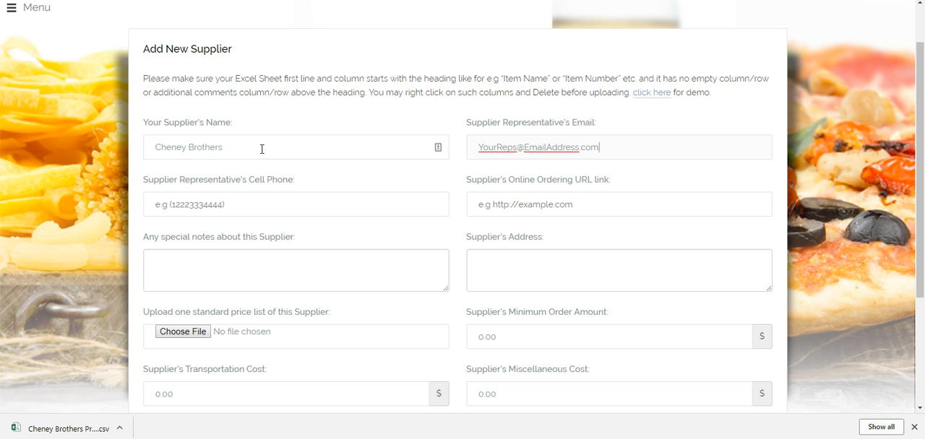
pyautogui.press('Tab')
# - Fill in the supplier representative's cell phone number
pyautogui.write('1')
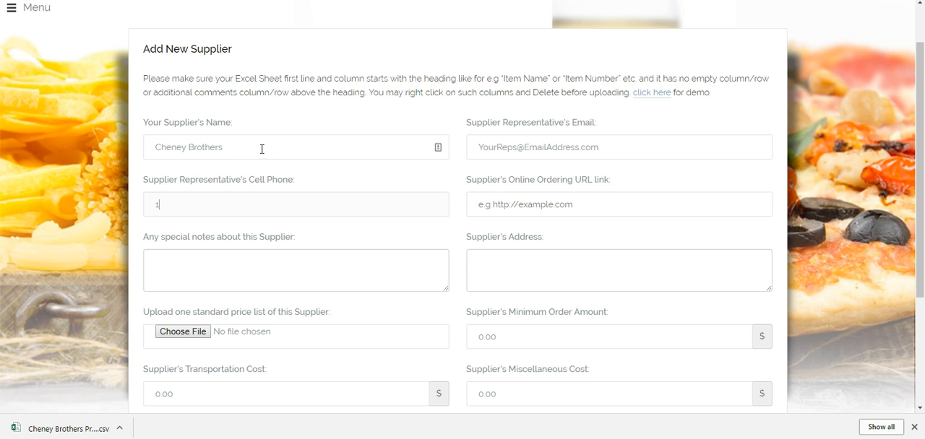
pyautogui.write('2223334444')
pyautogui.press('Tab')
pyautogui.write('W')
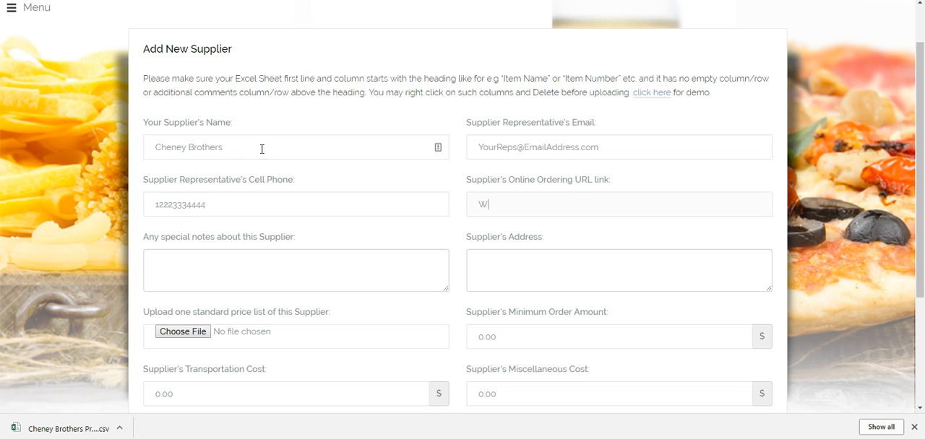
pyautogui.write('ww.CheneyBrothers.com')
pyautogui.press('Tab')
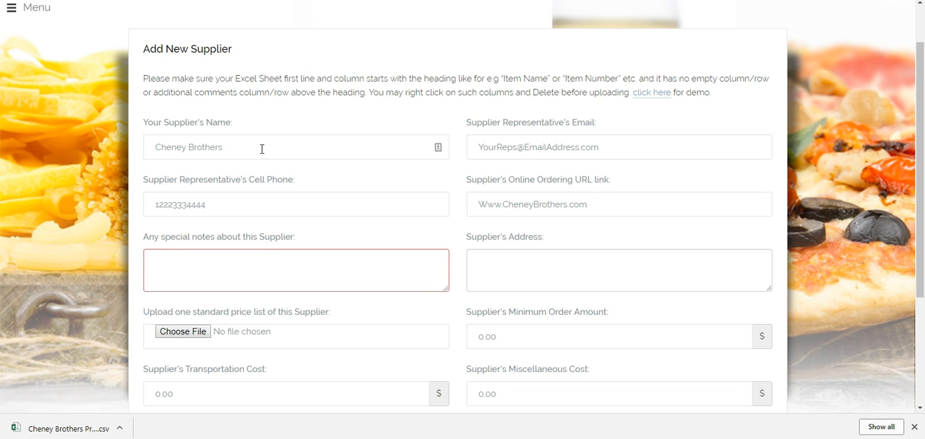
# - Enter "Ordering Days are....." as the special note about this supplier
pyautogui.write('Ordering Days are.....')
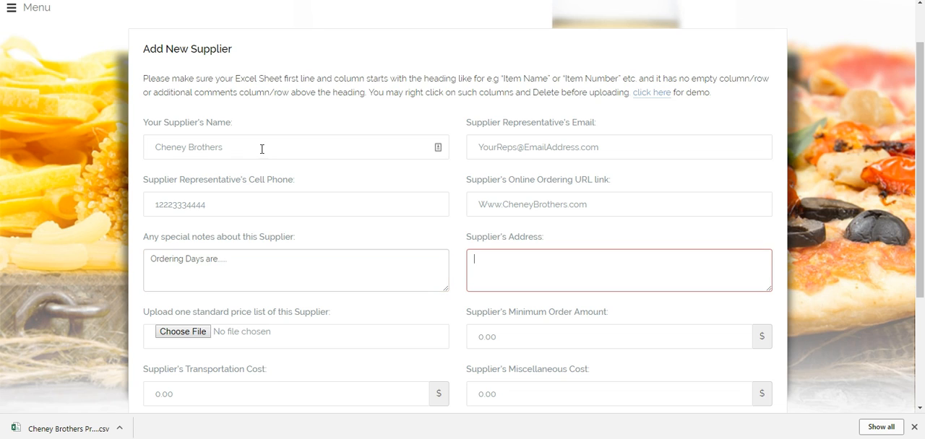
pyautogui.write('123 Cheney Brothers Str')
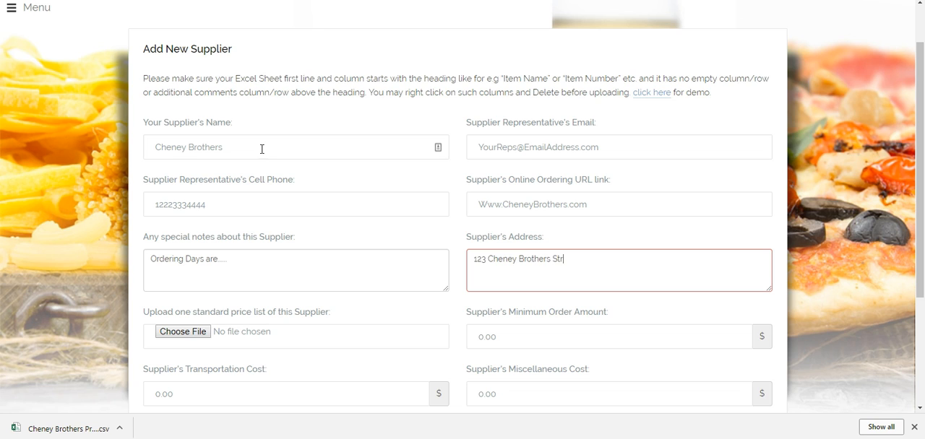
pyautogui.write('eet')
# - Fill in the supplier's address on two lines, with the street first and the city, state and postal code below
pyautogui.press('Return')
pyautogui.write('Cheneyville, F')
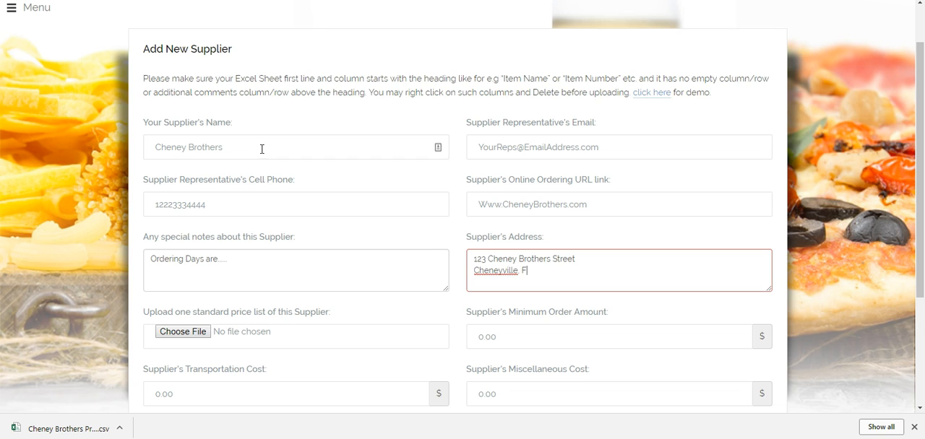
pyautogui.write('lorida 54321')
pyautogui.click(263, 149)
# - Attach the Cheney Brothers Prices file from the Client Set Up Data folder as the supplier's price list and save the supplier
pyautogui.scroll(-3, 432, 154)
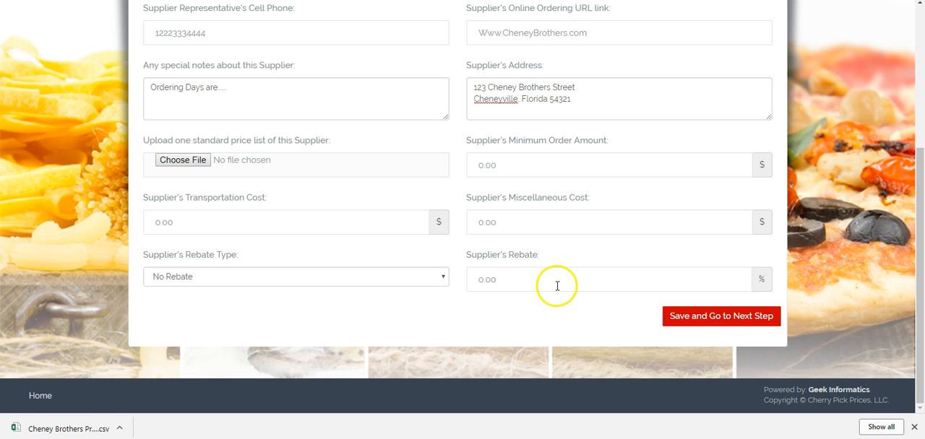
pyautogui.click(182, 162)
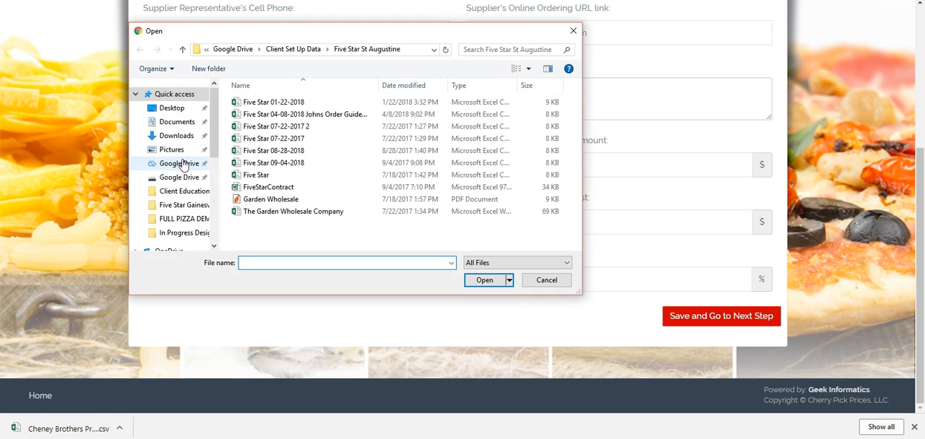
pyautogui.click(306, 49)
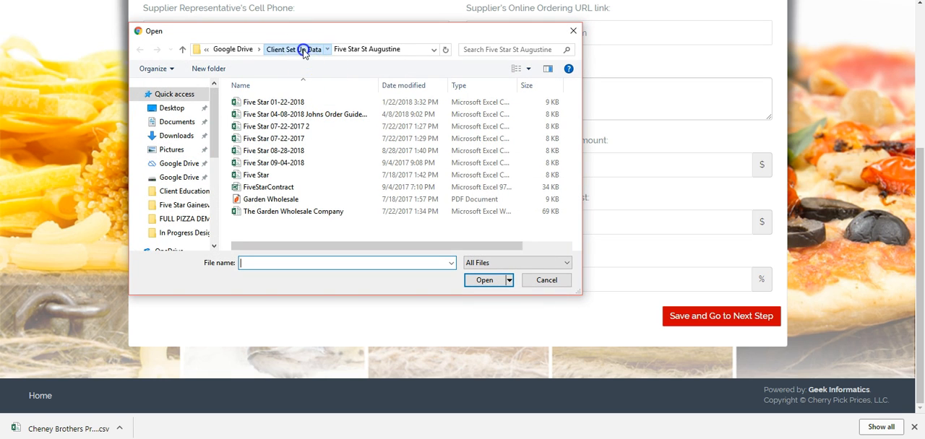
pyautogui.scroll(-3, 343, 108)
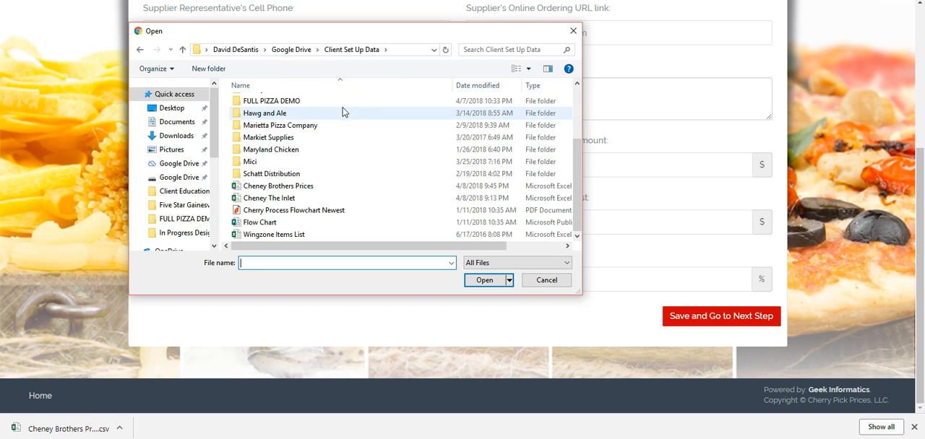
pyautogui.click(277, 186)
pyautogui.click(486, 281)
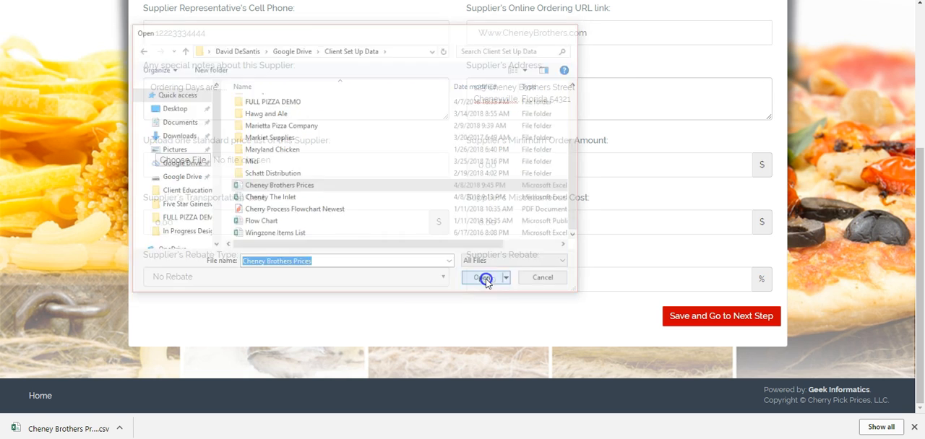
pyautogui.click(709, 319)
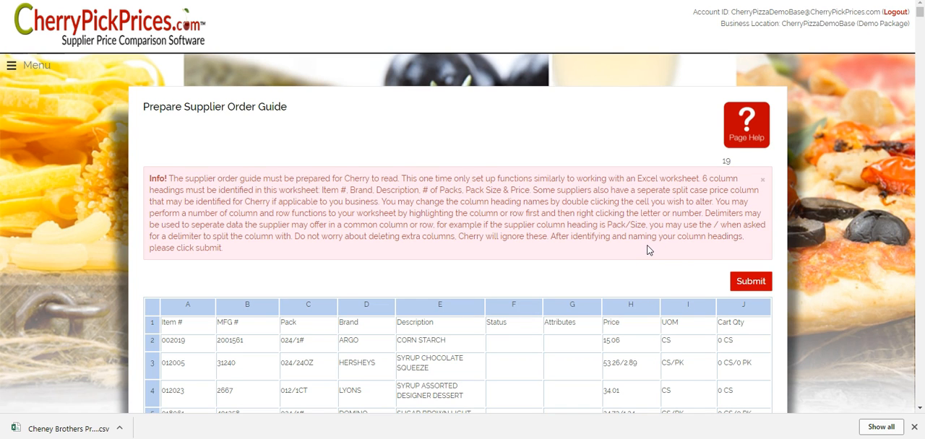
# - Insert an empty column between the Pack and Brand columns of the supplier order guide
pyautogui.scroll(-3, 649, 250)
pyautogui.scroll(-2, 648, 250)
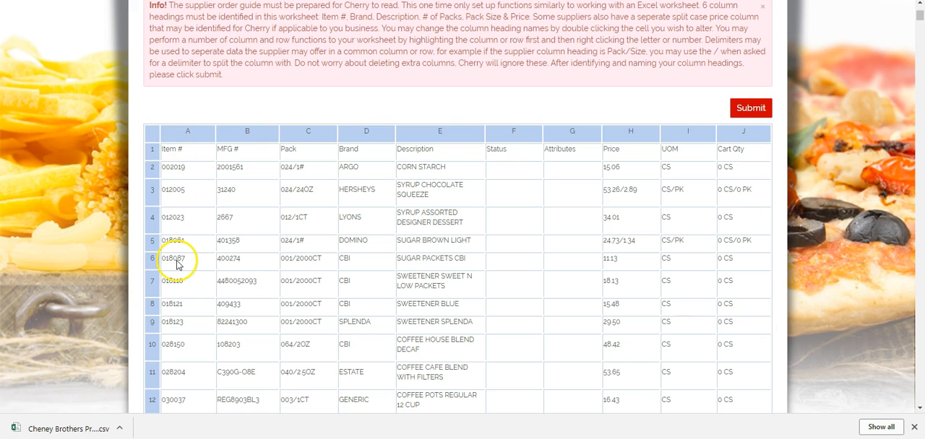
pyautogui.click(301, 134)
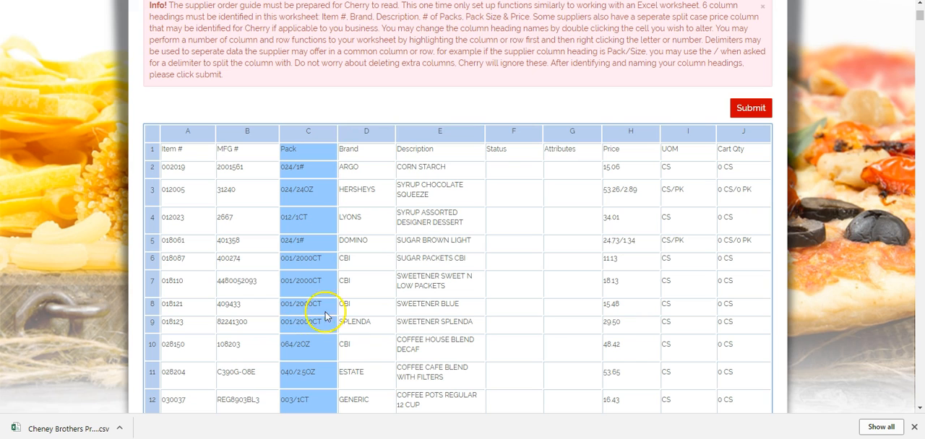
pyautogui.click(359, 137)
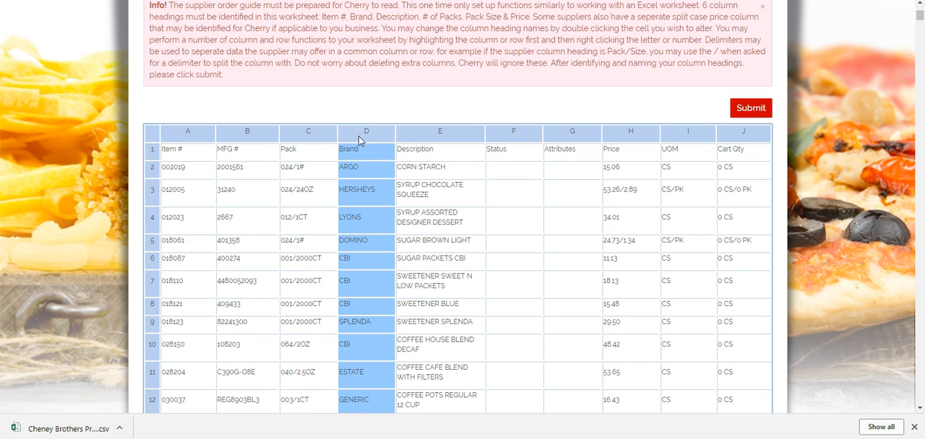
pyautogui.rightClick(359, 137)
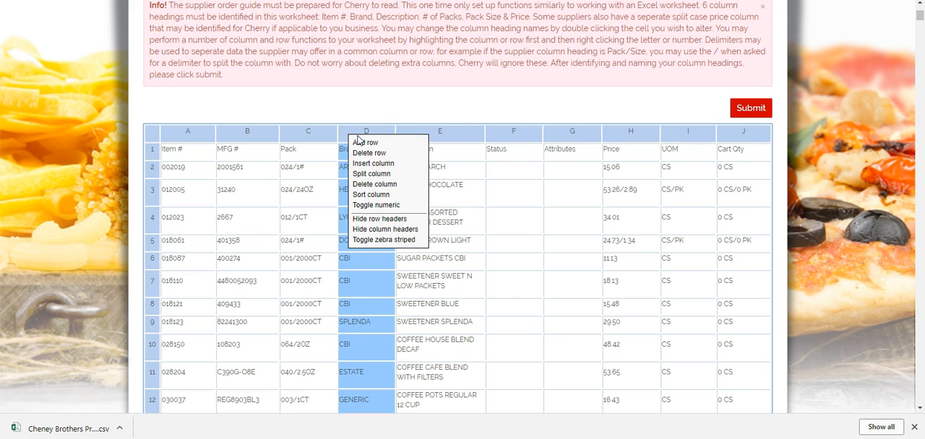
pyautogui.click(362, 167)
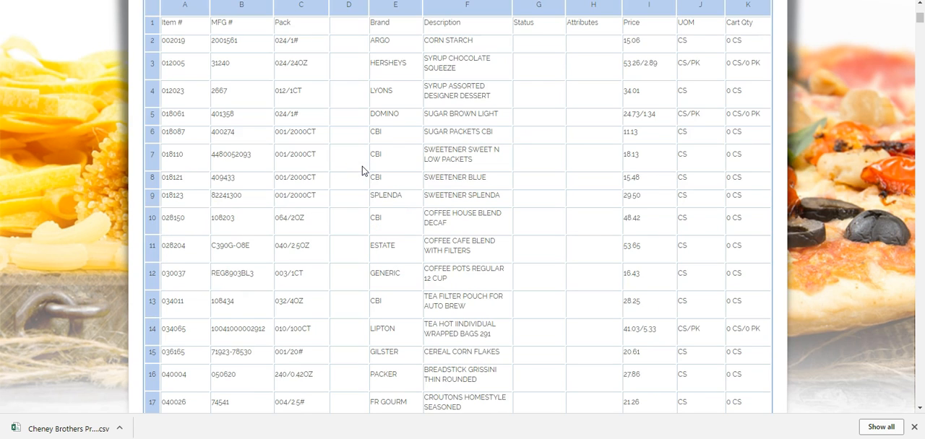
pyautogui.click(359, 176)
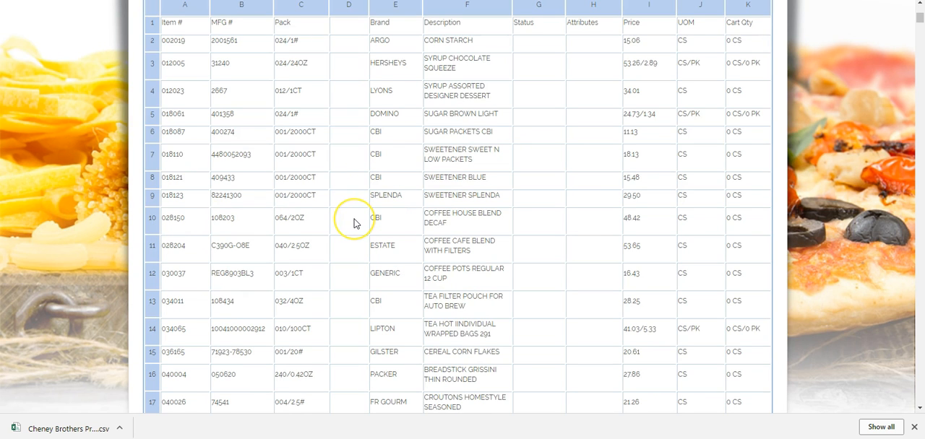
# - Split the Pack column using "/" as the delimiter
pyautogui.scroll(2, 354, 224)
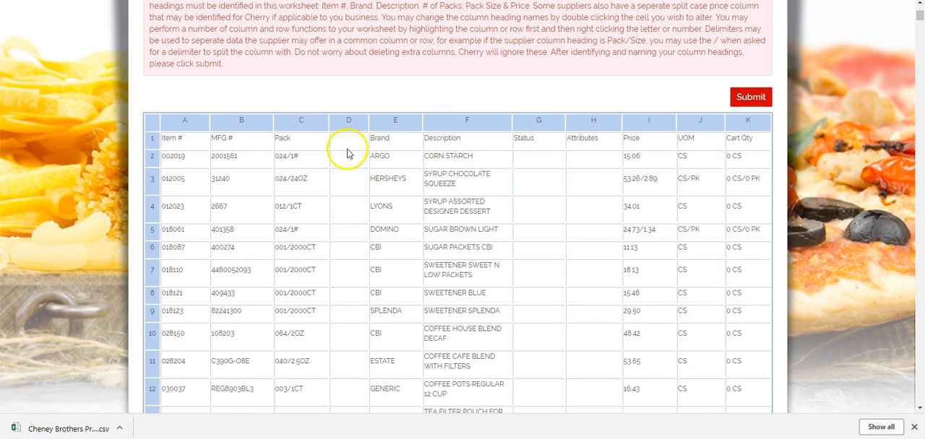
pyautogui.click(301, 127)
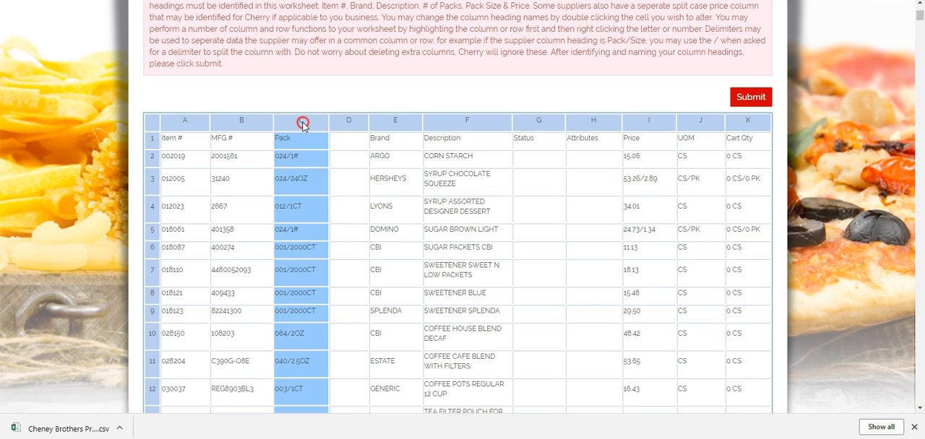
pyautogui.rightClick(303, 125)
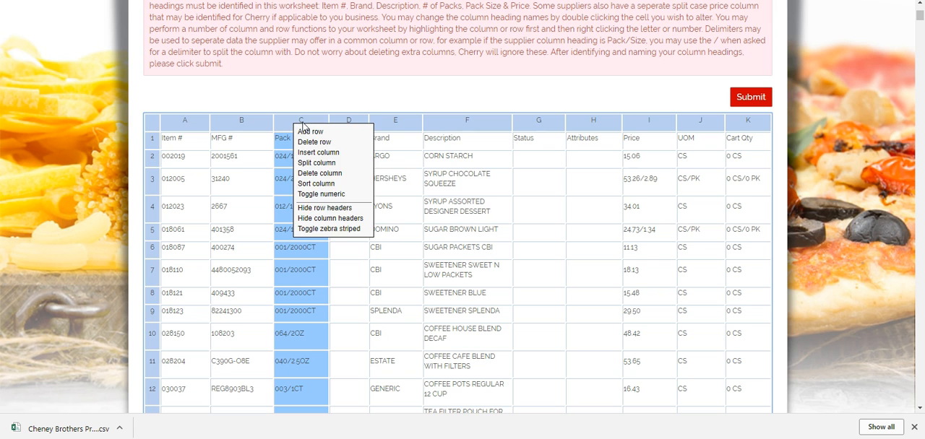
pyautogui.click(319, 164)
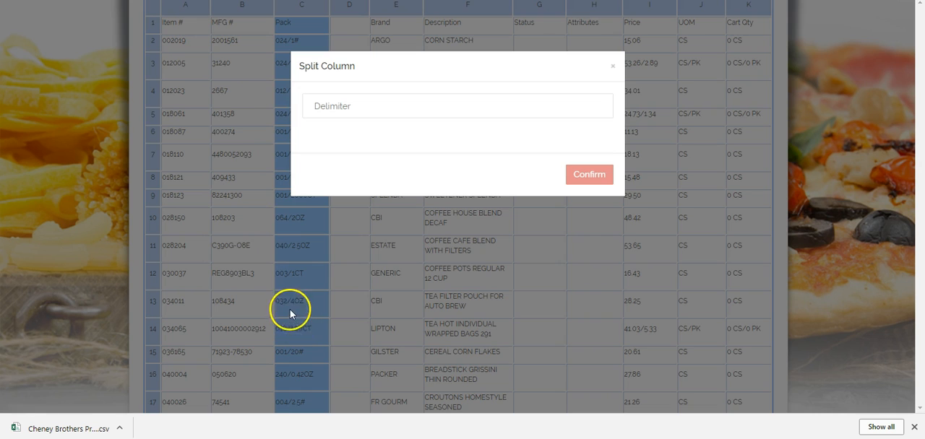
pyautogui.click(367, 107)
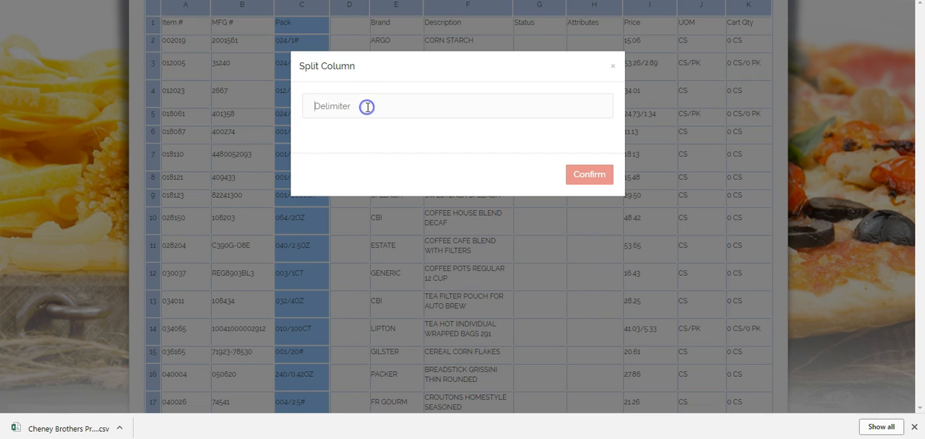
pyautogui.write('/')
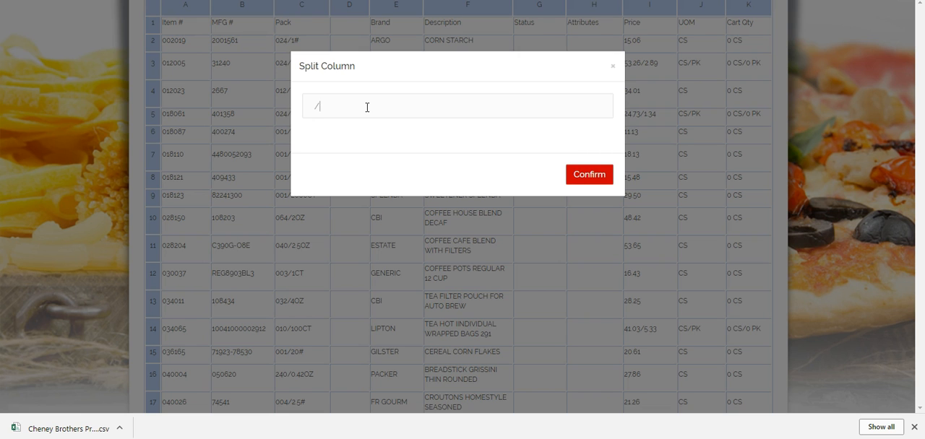
pyautogui.click(589, 177)
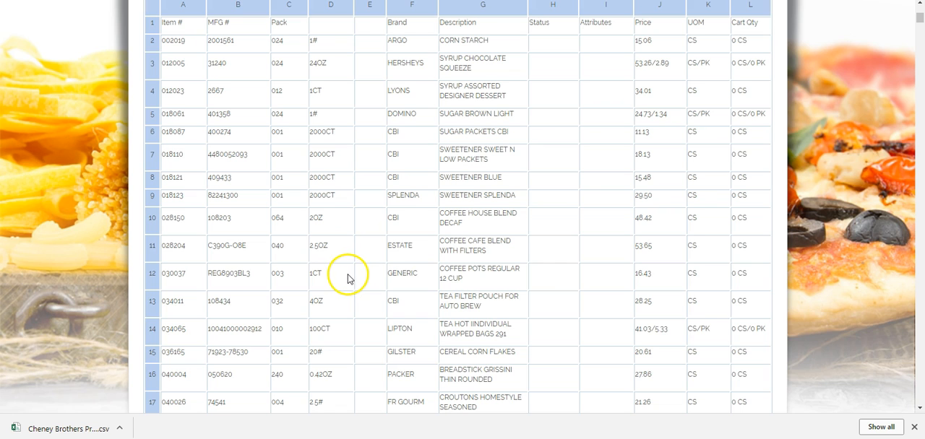
# - Delete the empty column E before Brand and name the heading of the column after Pack "Size"
pyautogui.click(373, 6)
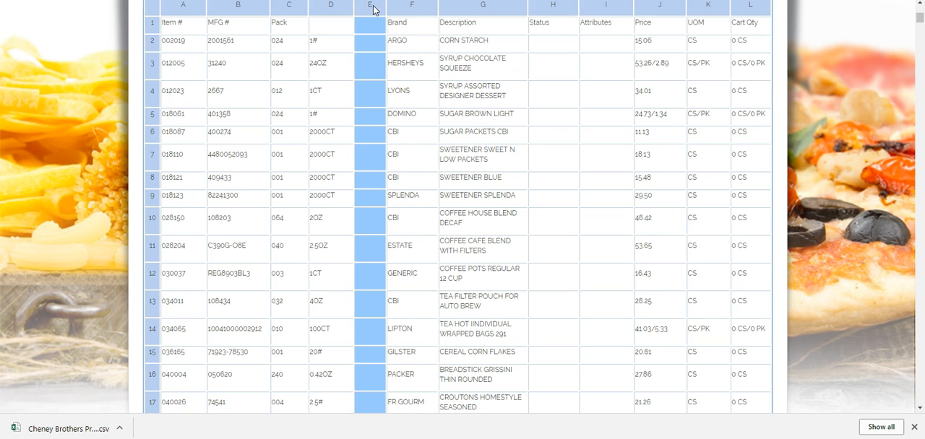
pyautogui.rightClick(373, 8)
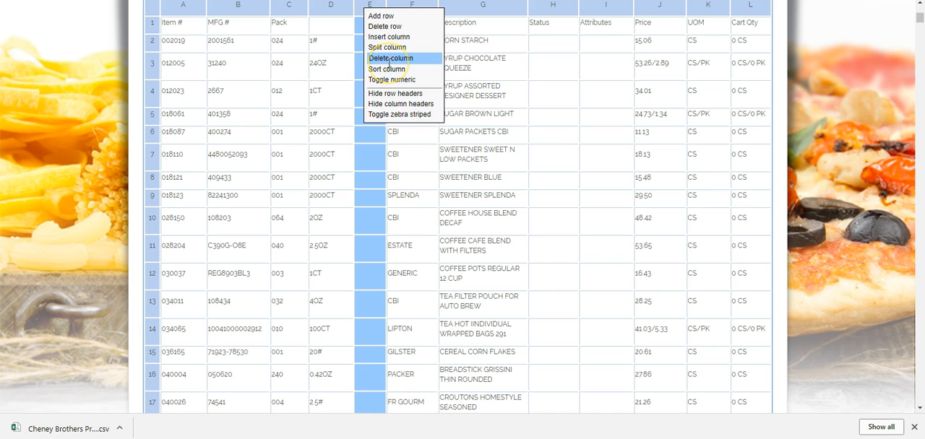
pyautogui.click(390, 59)
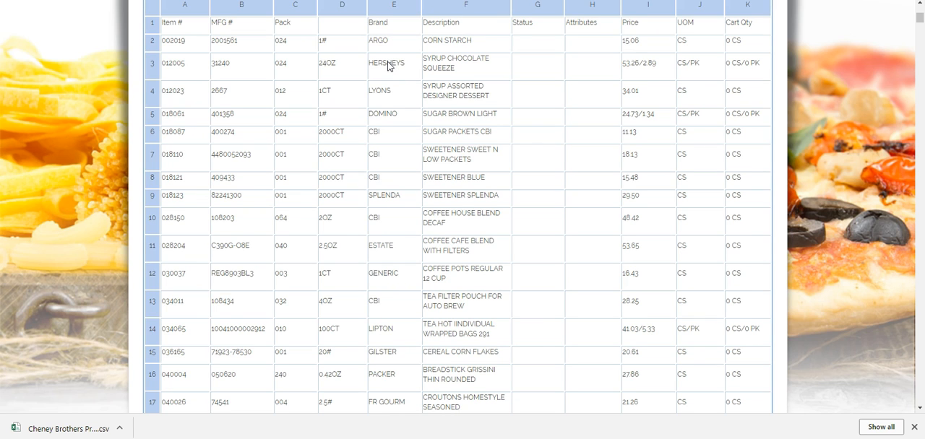
pyautogui.doubleClick(341, 26)
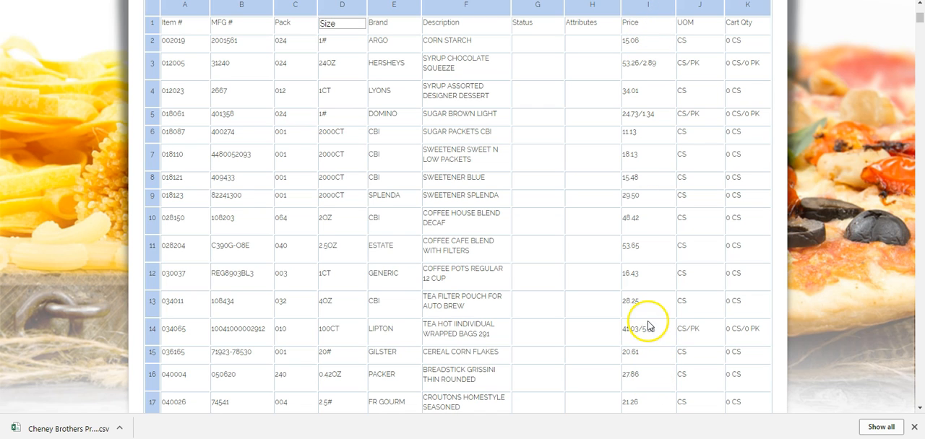
# - Split the Price column using "/" as the delimiter
pyautogui.click(645, 6)
pyautogui.rightClick(645, 10)
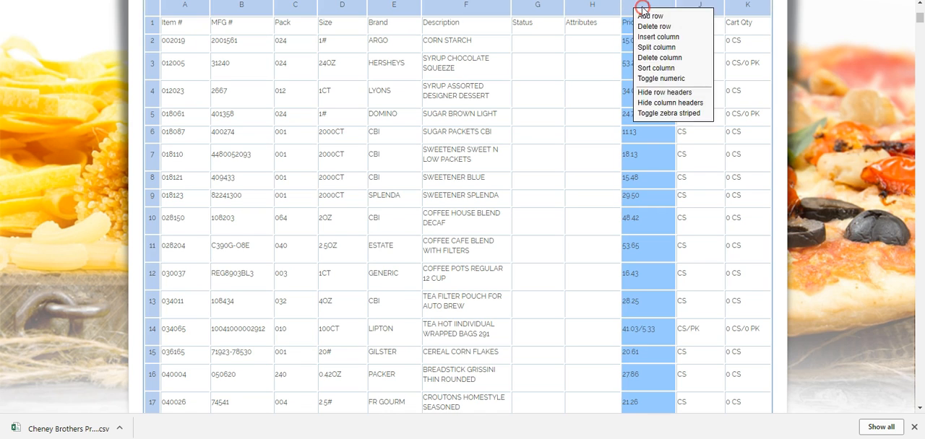
pyautogui.click(654, 47)
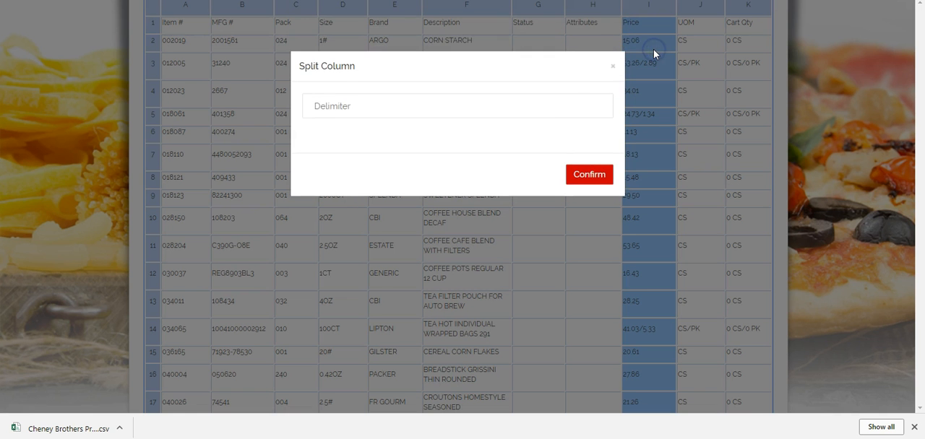
pyautogui.click(424, 107)
pyautogui.write('/')
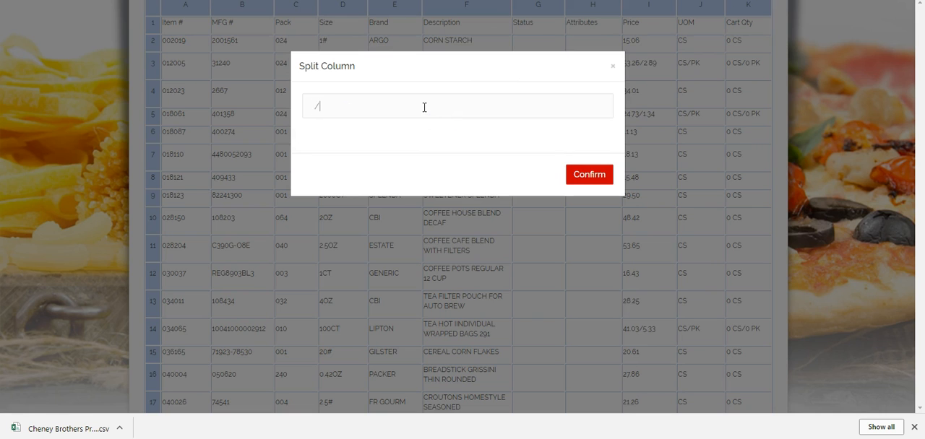
pyautogui.click(580, 175)
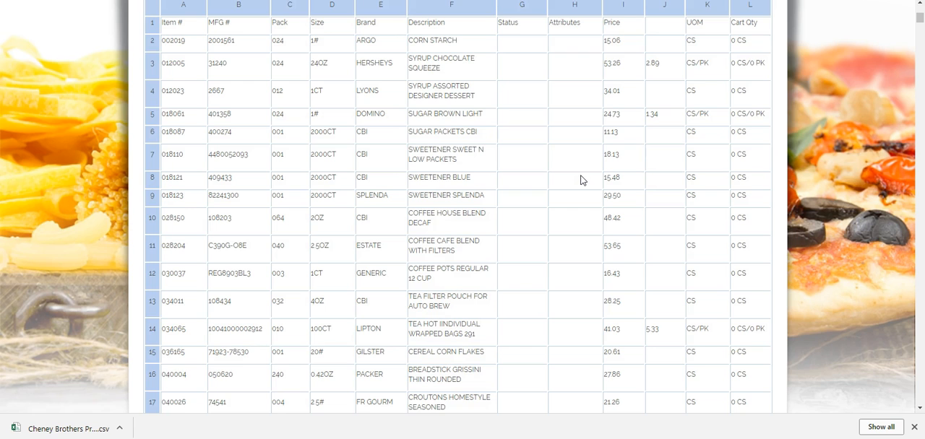
pyautogui.click(583, 183)
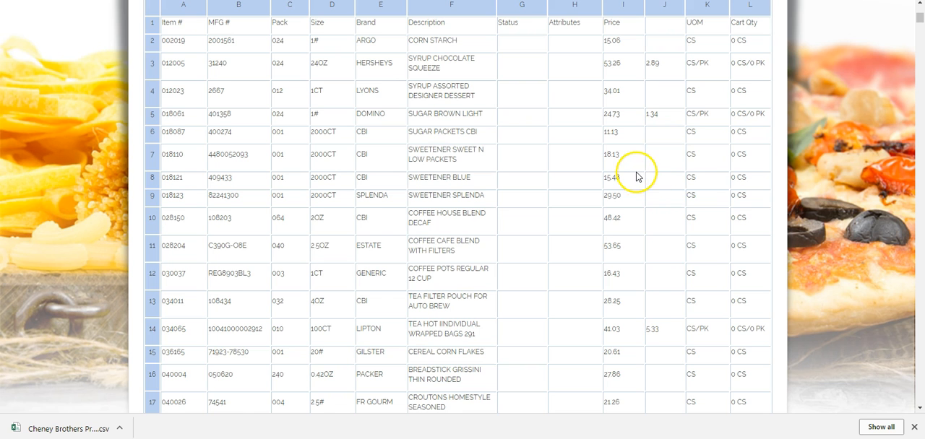
# - Name the blank heading after Price "Split" and submit the prepared order guide
pyautogui.scroll(-4, 648, 173)
pyautogui.scroll(5, 640, 184)
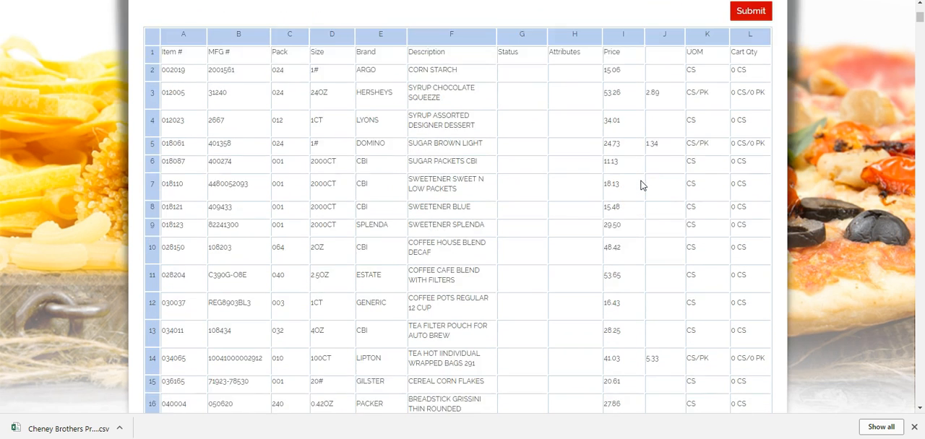
pyautogui.click(644, 114)
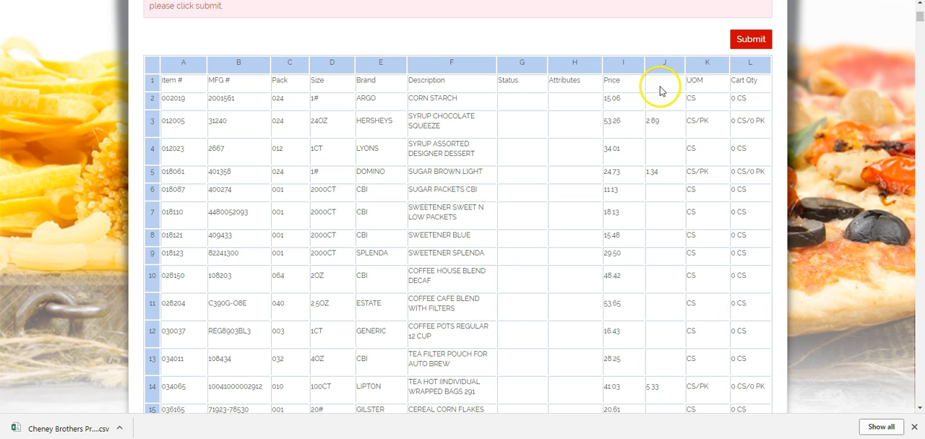
pyautogui.click(660, 84)
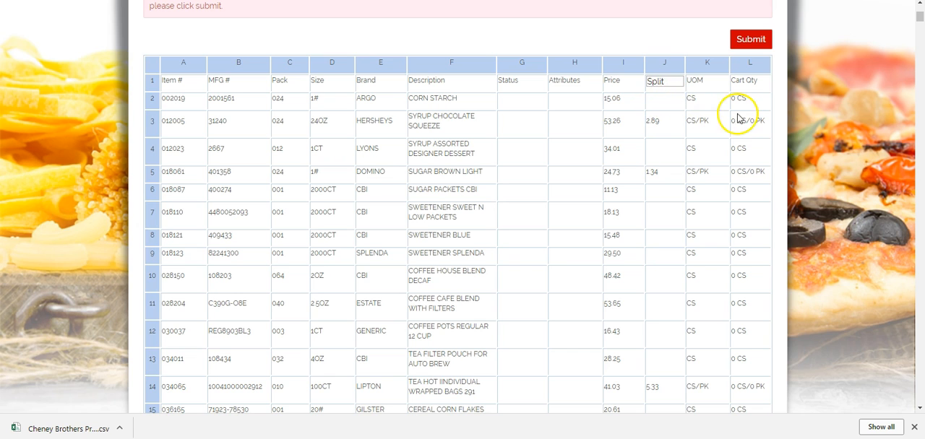
pyautogui.click(705, 91)
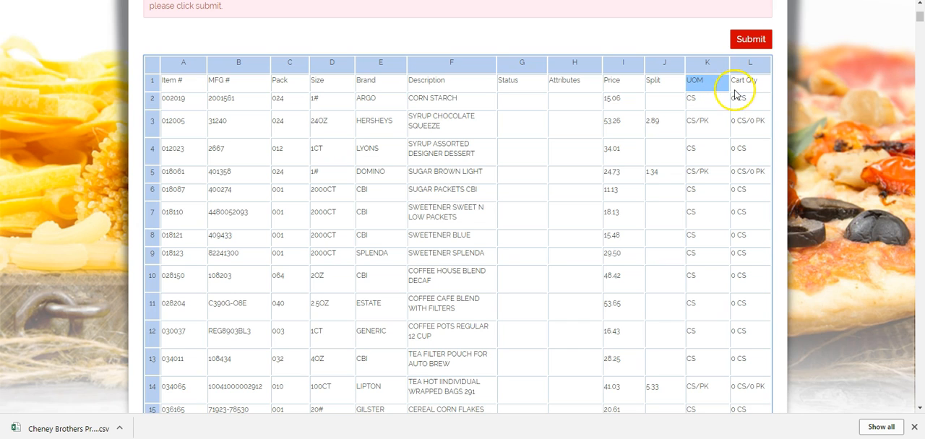
pyautogui.click(756, 42)
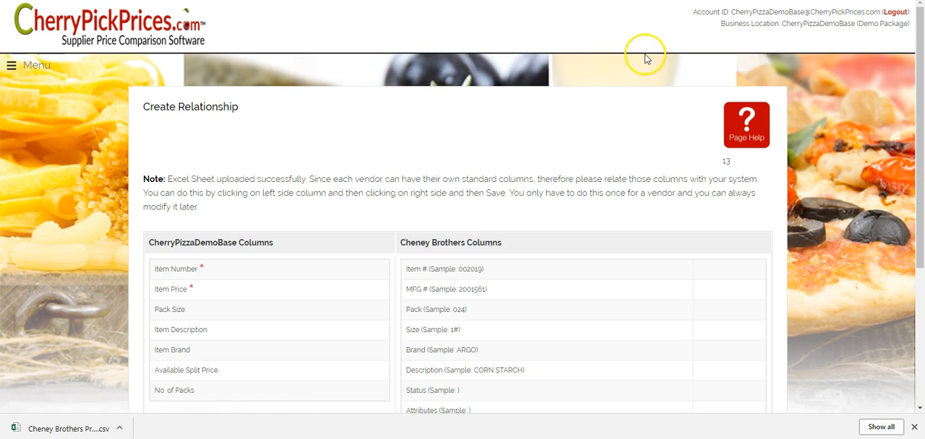
# - Relate the system's Item Number column to Cheney Brothers' Item # and Item Price to Price, saving each pair
pyautogui.scroll(-2, 646, 63)
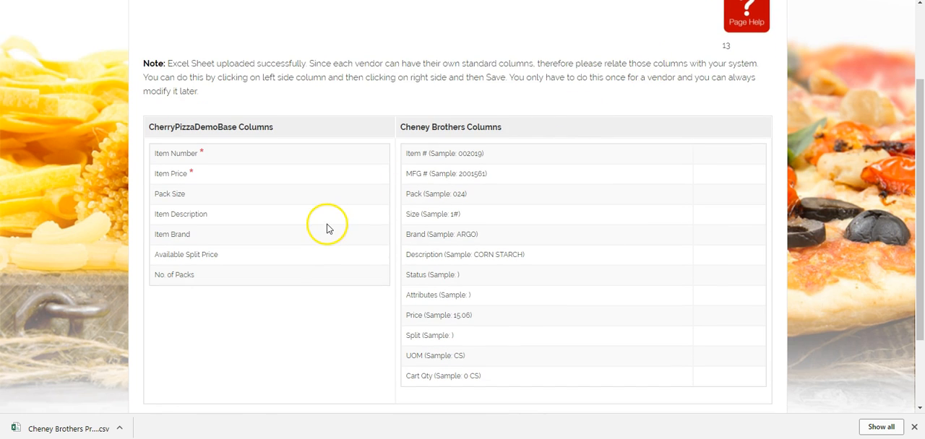
pyautogui.click(180, 154)
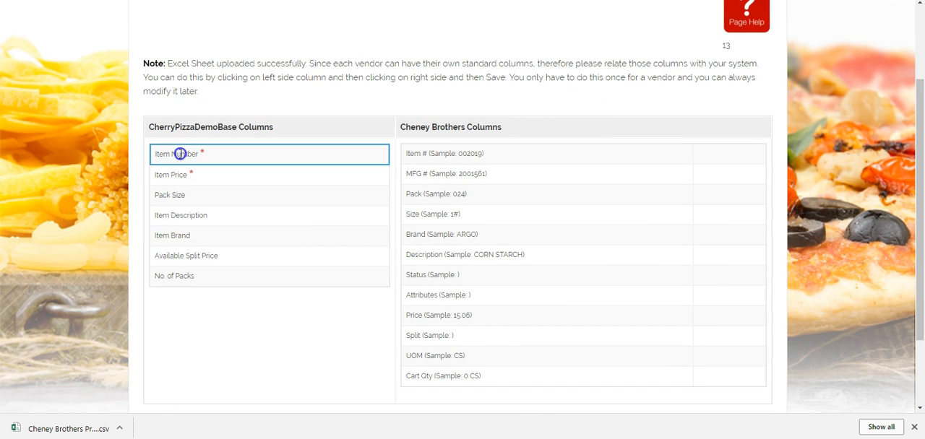
pyautogui.click(430, 153)
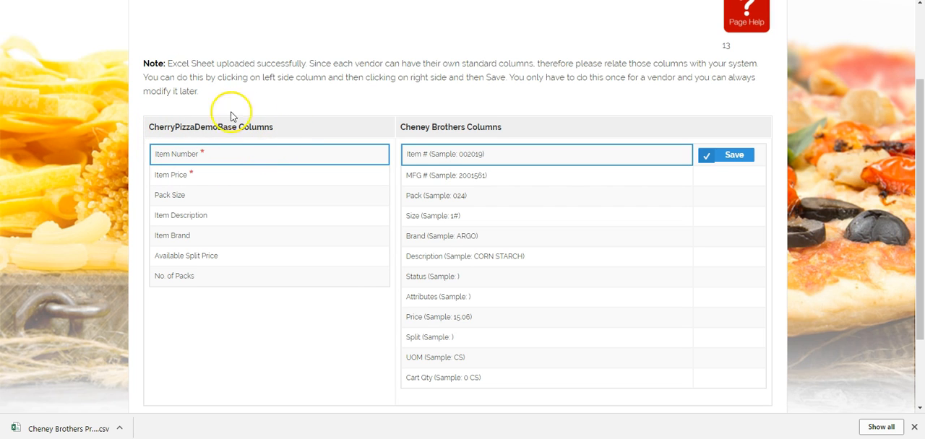
pyautogui.click(734, 158)
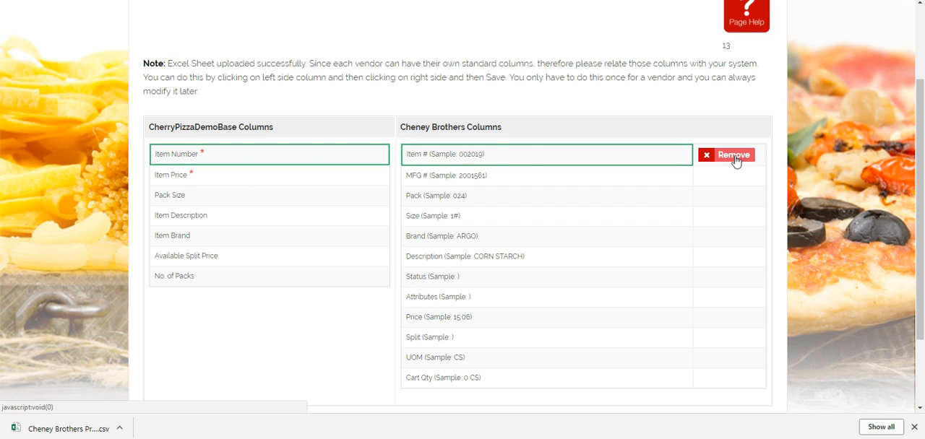
pyautogui.click(164, 175)
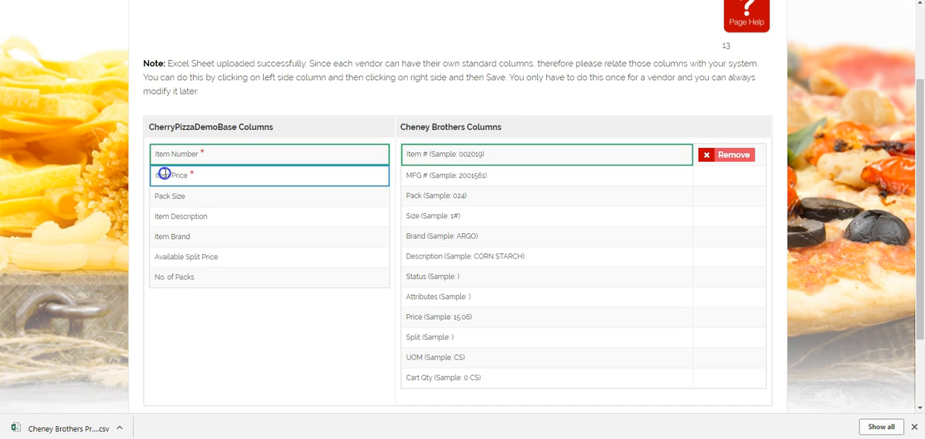
pyautogui.click(414, 320)
pyautogui.click(735, 319)
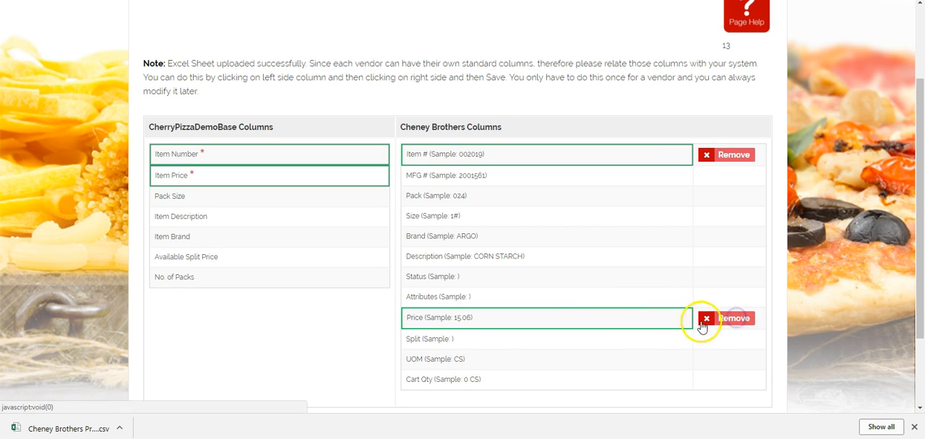
# - Relate Pack Size to the supplier's Size column and Item Description to Description, saving each pair
pyautogui.click(176, 195)
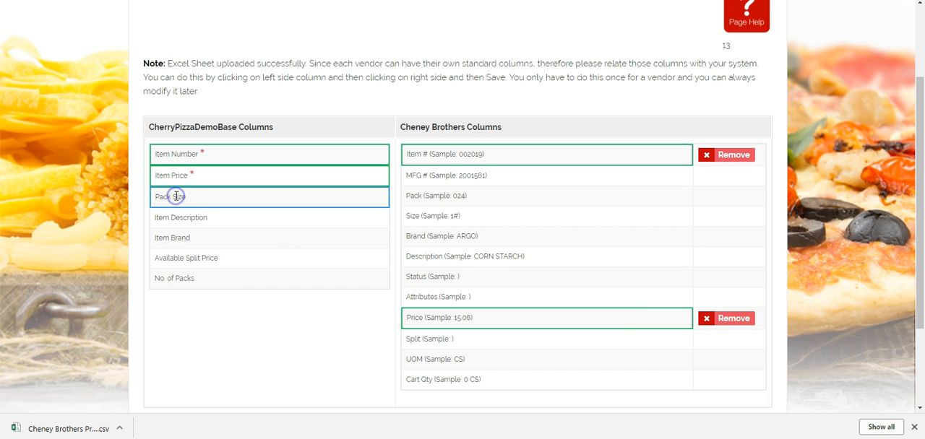
pyautogui.click(421, 216)
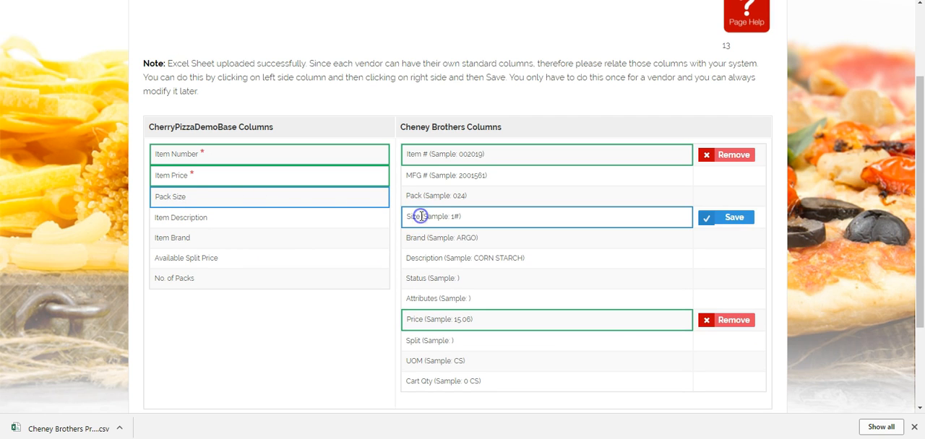
pyautogui.click(728, 218)
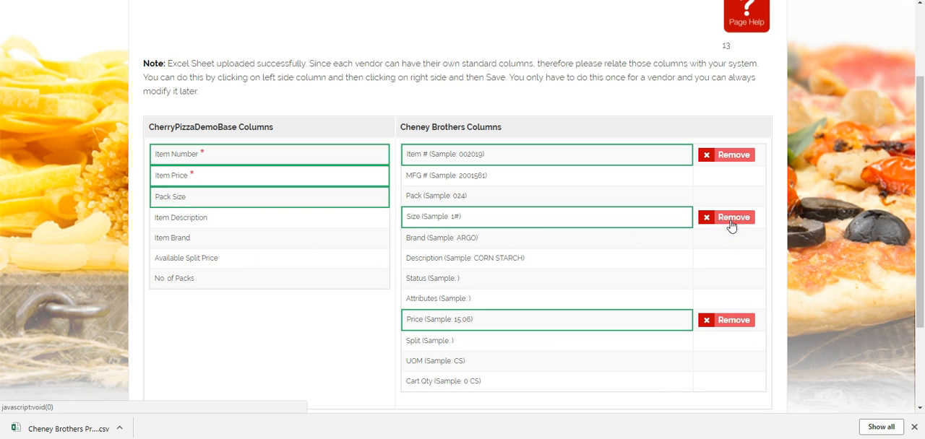
pyautogui.click(172, 217)
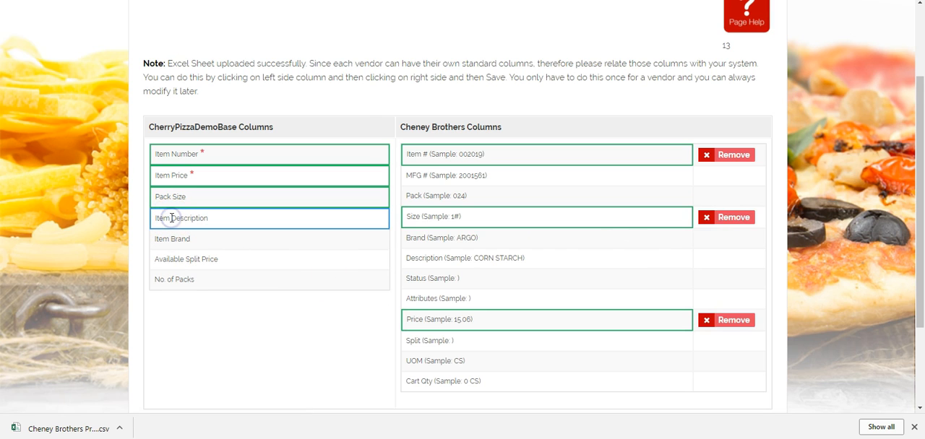
pyautogui.click(438, 259)
pyautogui.click(721, 258)
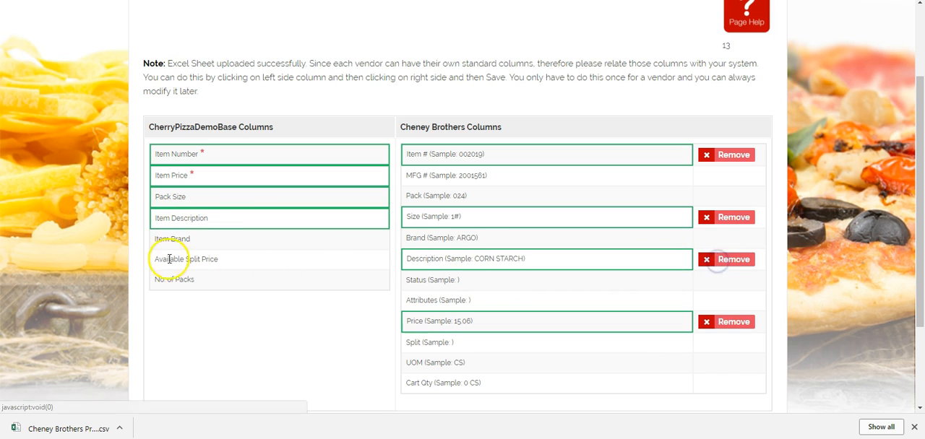
# - Relate Item Brand to the supplier's Brand column and Available Split Price to Split, saving each pair
pyautogui.click(161, 238)
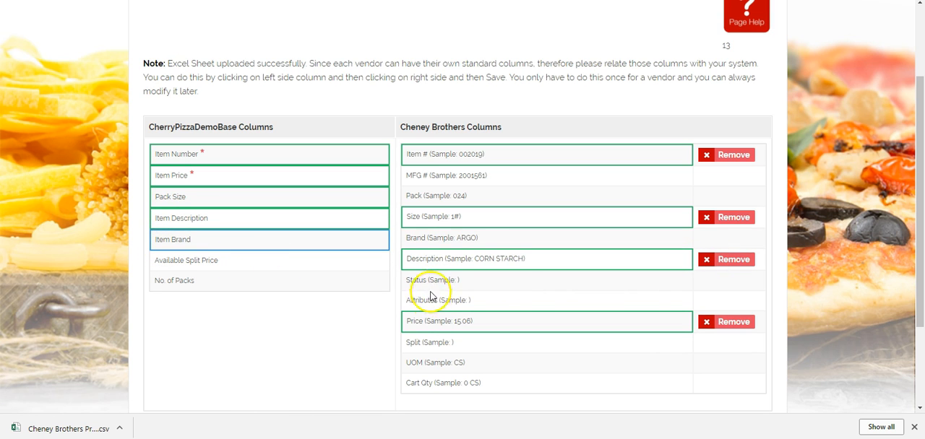
pyautogui.click(425, 239)
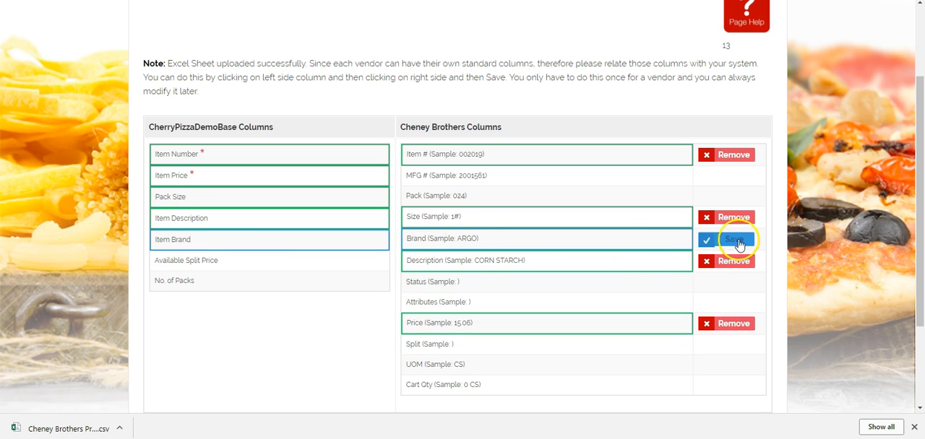
pyautogui.click(735, 241)
pyautogui.click(192, 262)
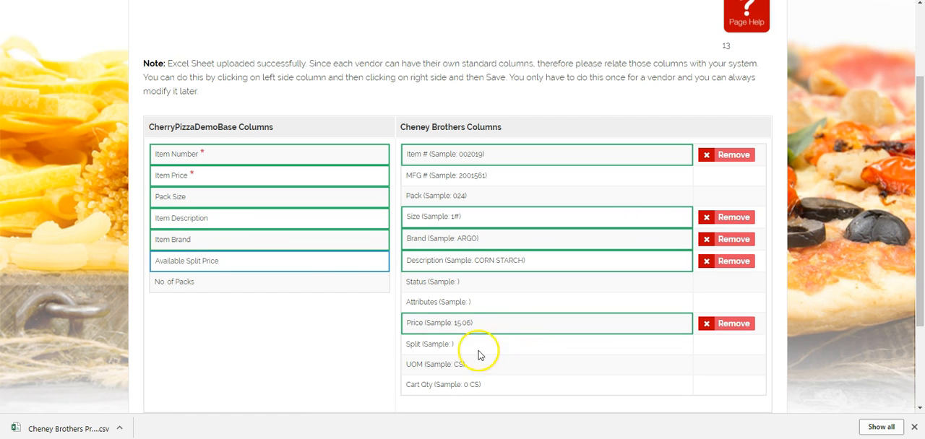
pyautogui.click(419, 345)
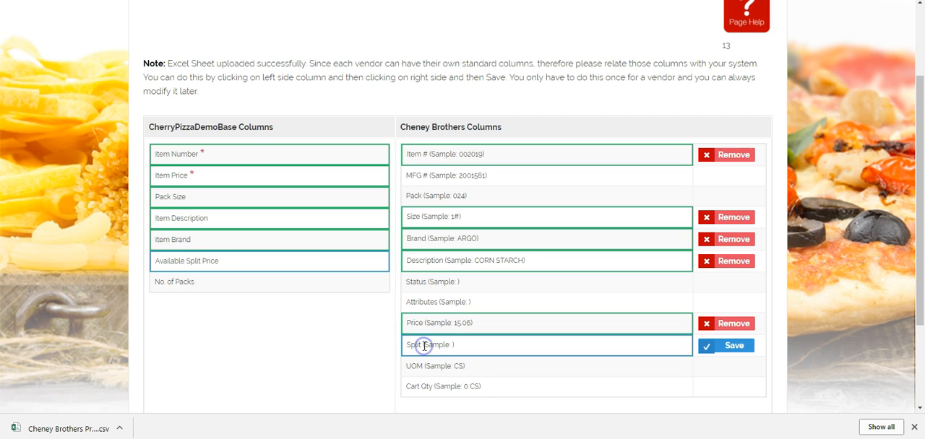
pyautogui.click(733, 349)
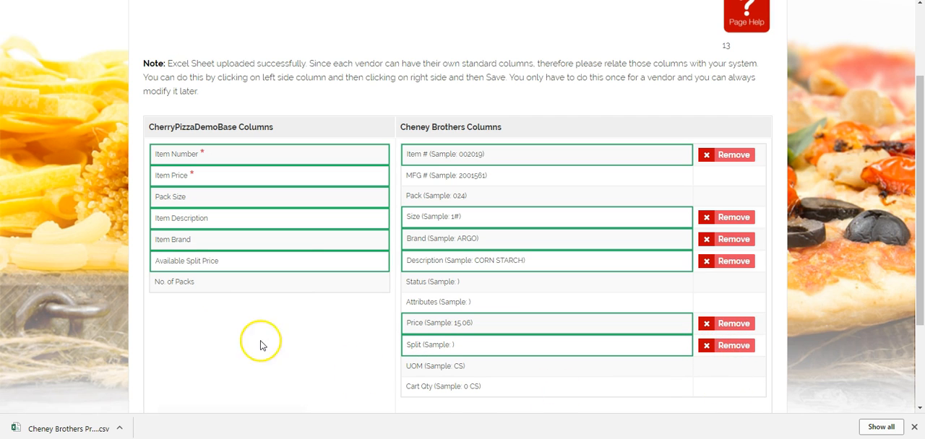
# - Relate No. of Packs to the supplier's Pack column, save the pair, and import the supplier's items
pyautogui.click(184, 282)
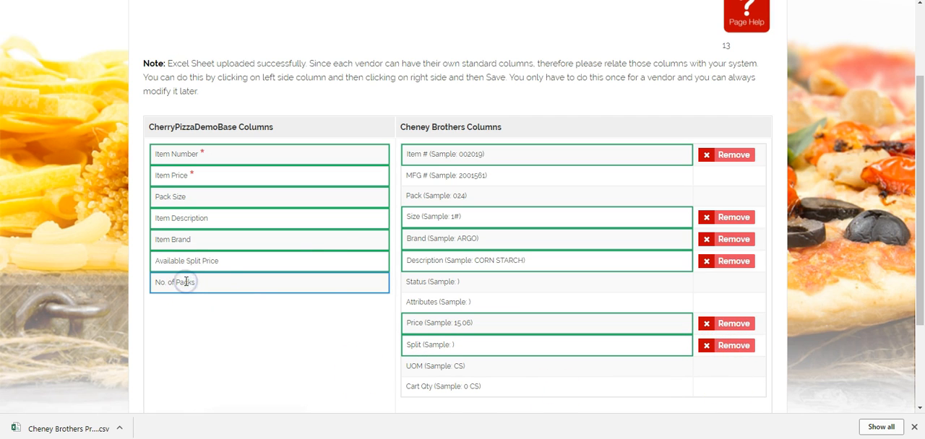
pyautogui.click(416, 196)
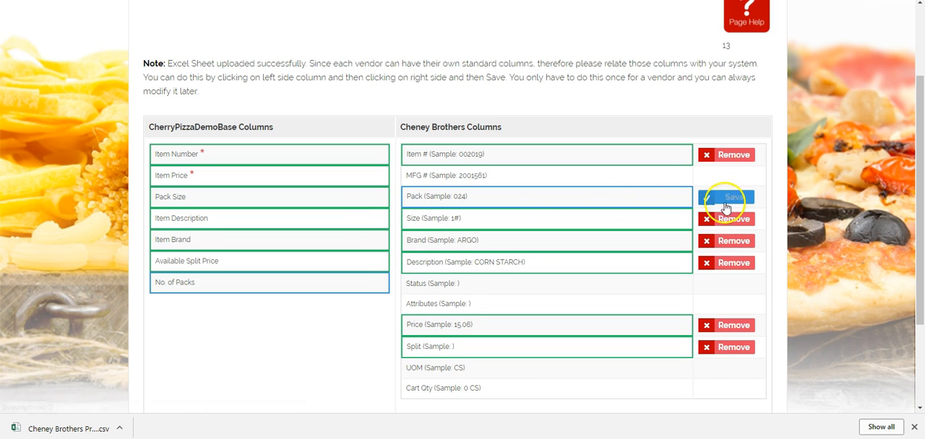
pyautogui.click(731, 198)
pyautogui.scroll(-1, 595, 224)
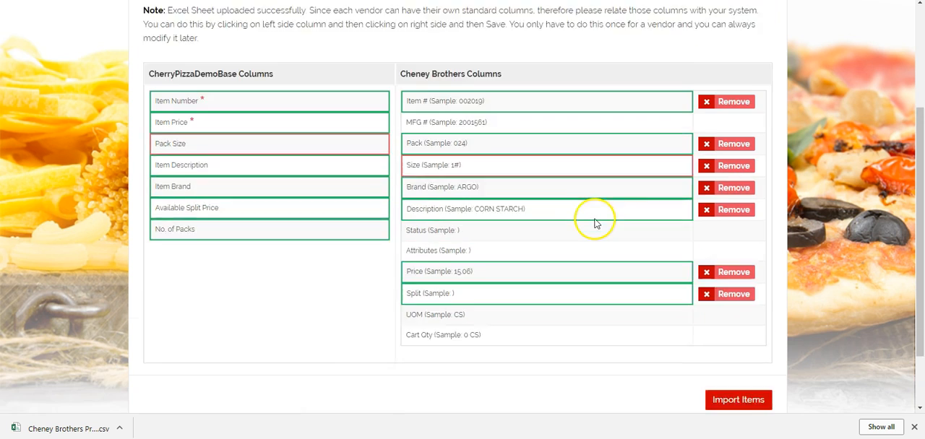
pyautogui.scroll(-1, 595, 224)
pyautogui.click(744, 321)
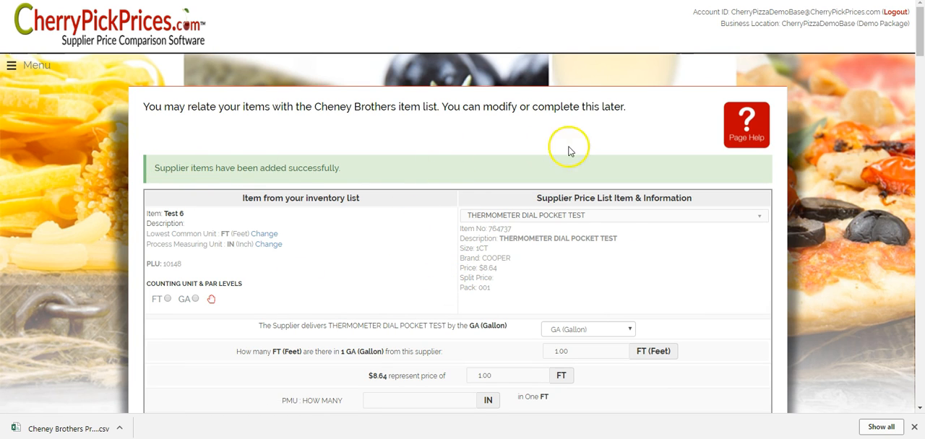
# - Review the pending item relationships with Cheney Brothers and open the Wings item for relating
pyautogui.scroll(-3, 695, 253)
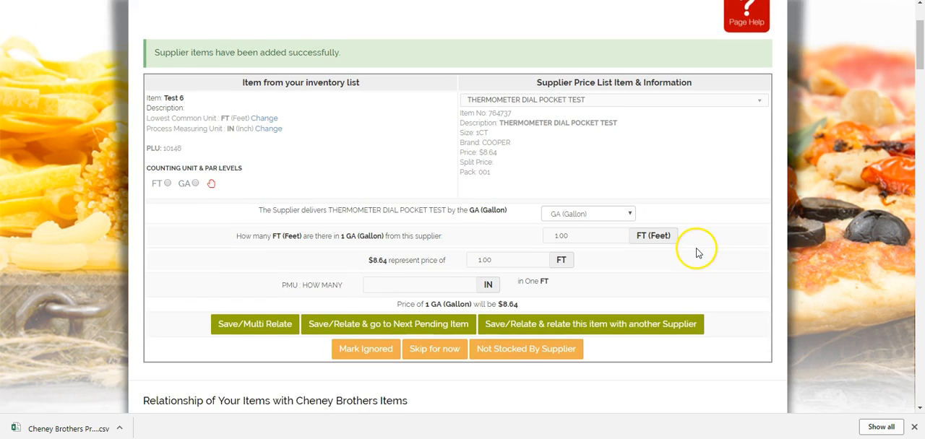
pyautogui.scroll(-6, 320, 138)
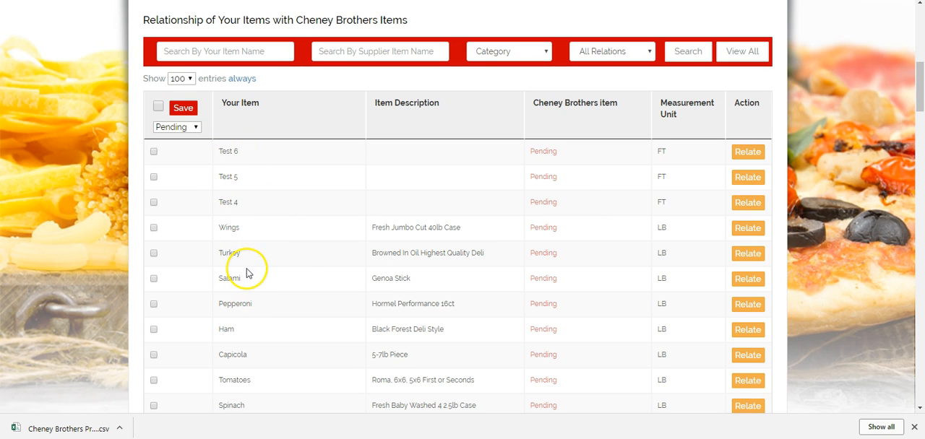
pyautogui.scroll(-1, 313, 180)
pyautogui.scroll(-1, 376, 192)
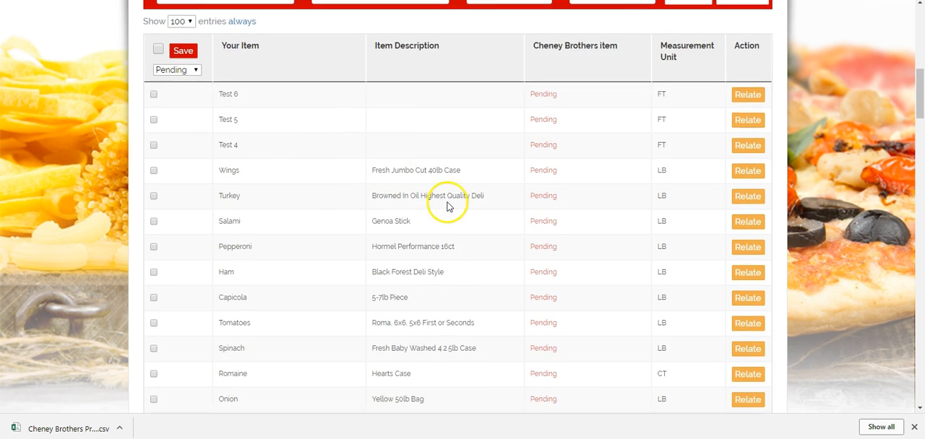
pyautogui.scroll(1, 448, 207)
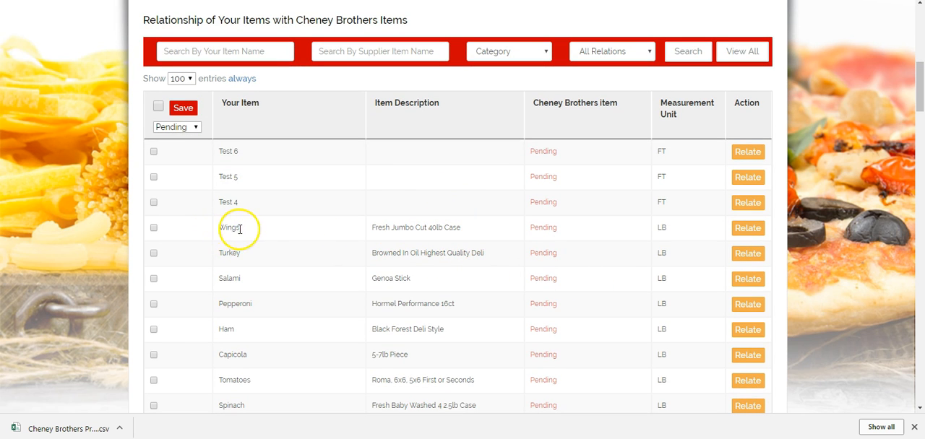
pyautogui.click(759, 231)
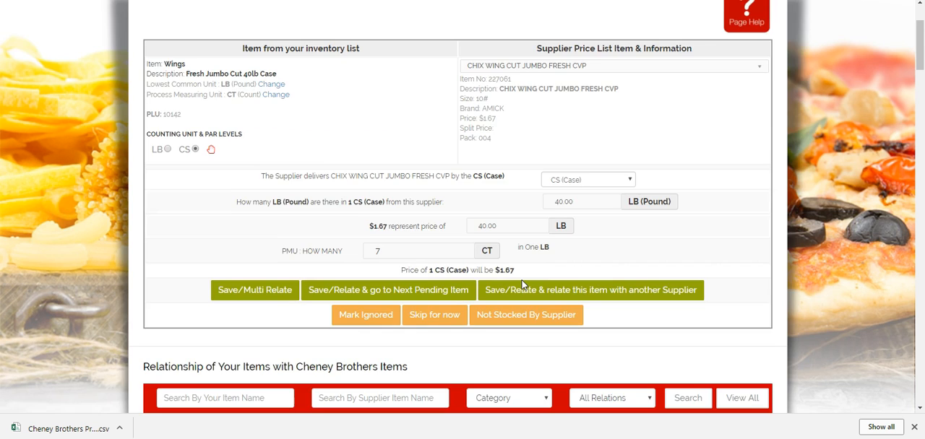
# - Examine the list of Cheney Brothers items offered as matches for Wings, leaving the selection as it is
pyautogui.scroll(2, 524, 285)
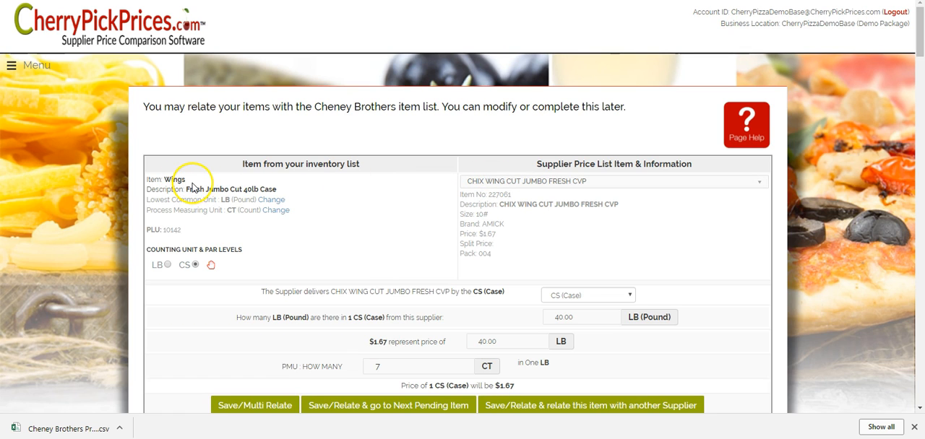
pyautogui.click(762, 187)
pyautogui.scroll(-3, 614, 249)
pyautogui.scroll(4, 614, 253)
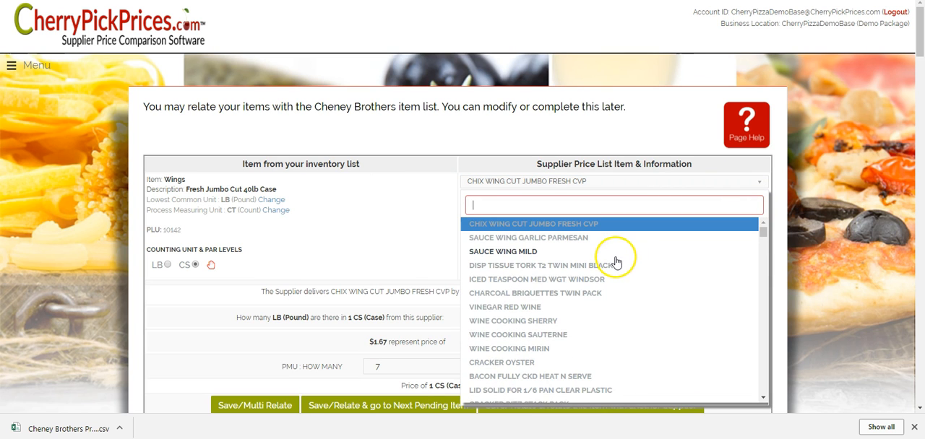
pyautogui.click(671, 135)
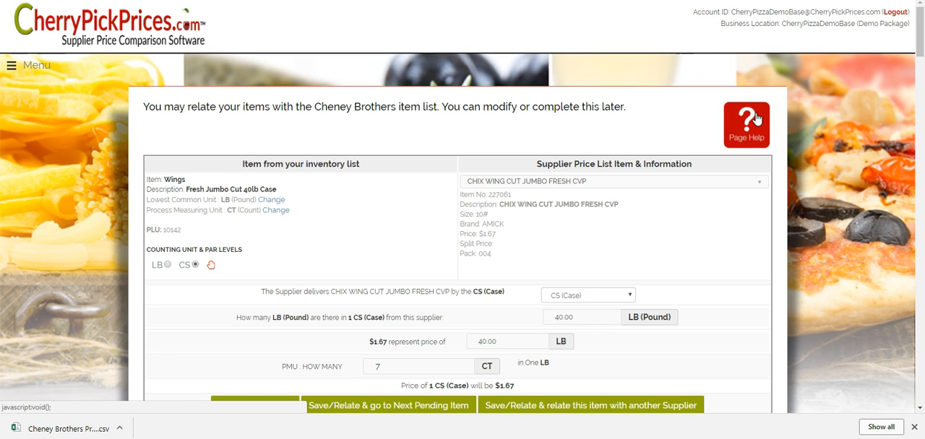
# - Leave the item relationship page and open the My Suppliers list
pyautogui.click(232, 77)
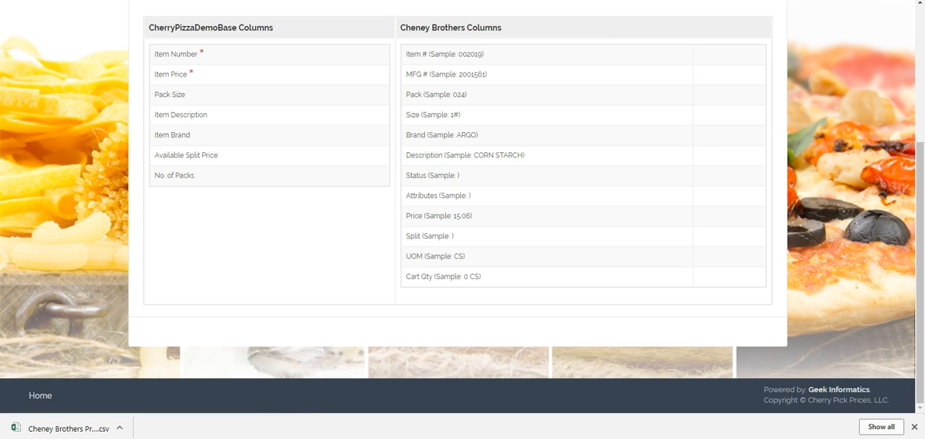
pyautogui.scroll(3, 62, 76)
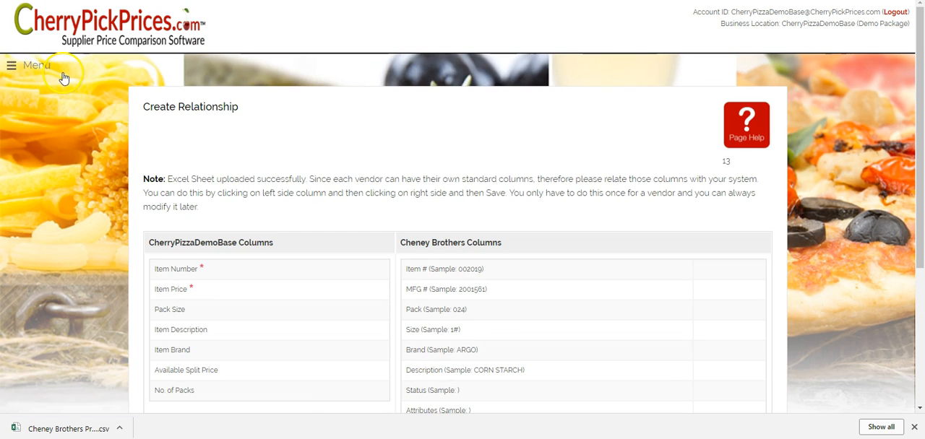
pyautogui.click(26, 68)
pyautogui.click(94, 322)
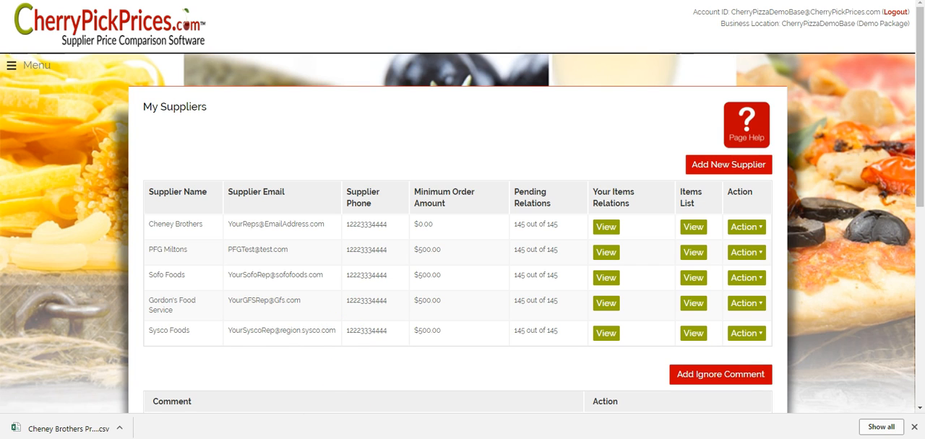
# - Switch to Excel and review the column layouts of the Cheney The Inlet and GFS 07-31-17 price lists
pyautogui.moveTo(373, 438)
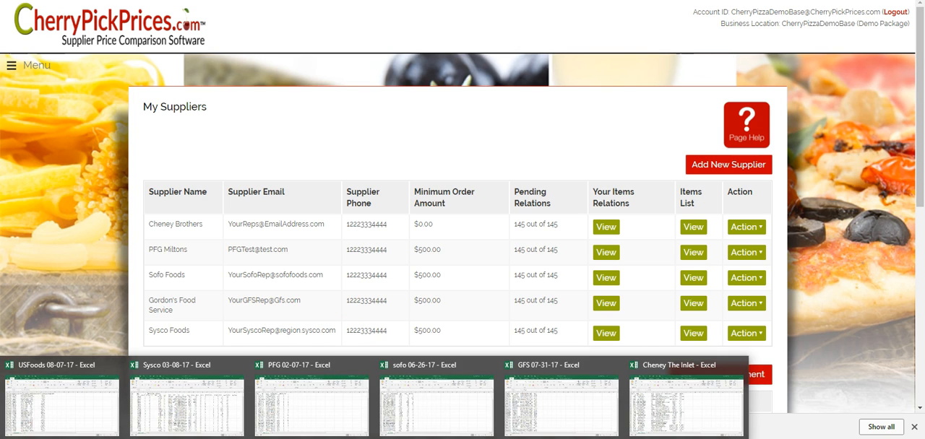
pyautogui.click(700, 409)
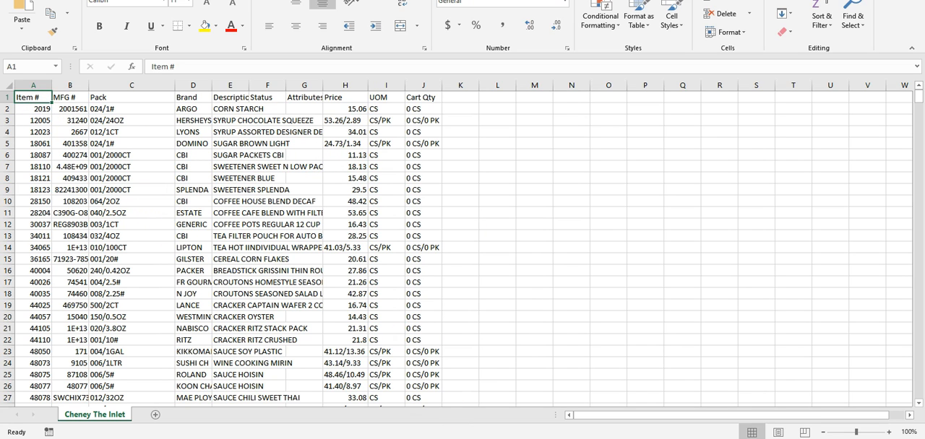
pyautogui.click(565, 399)
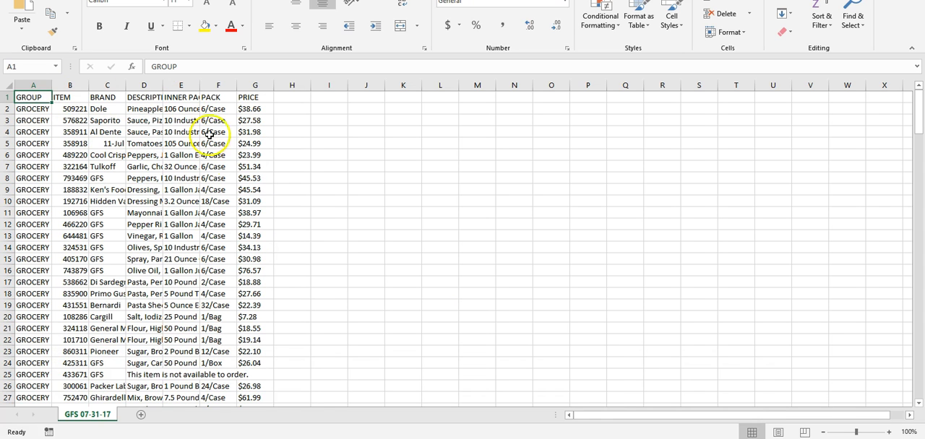
# - Open the Sysco 03-08-17 workbook and examine the extra row above its column headings
pyautogui.moveTo(375, 437)
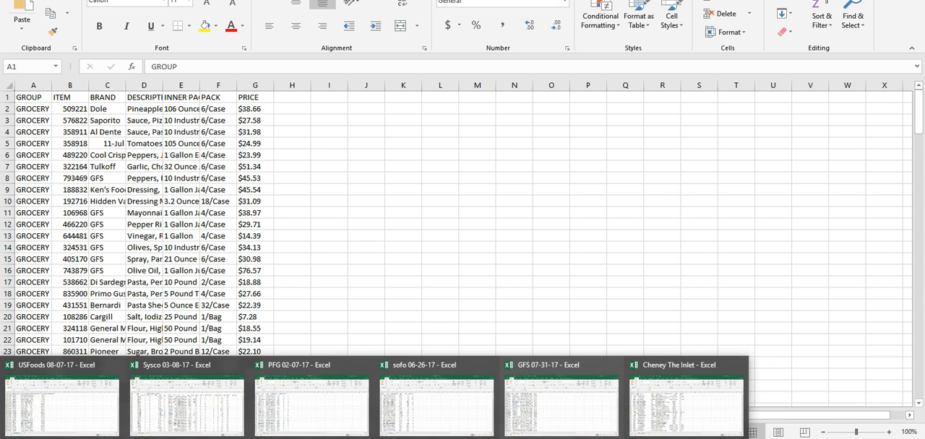
pyautogui.click(181, 394)
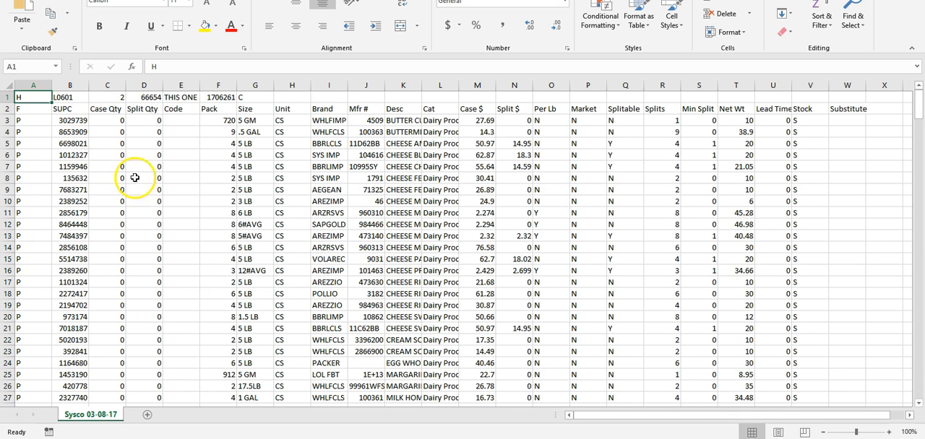
pyautogui.click(166, 96)
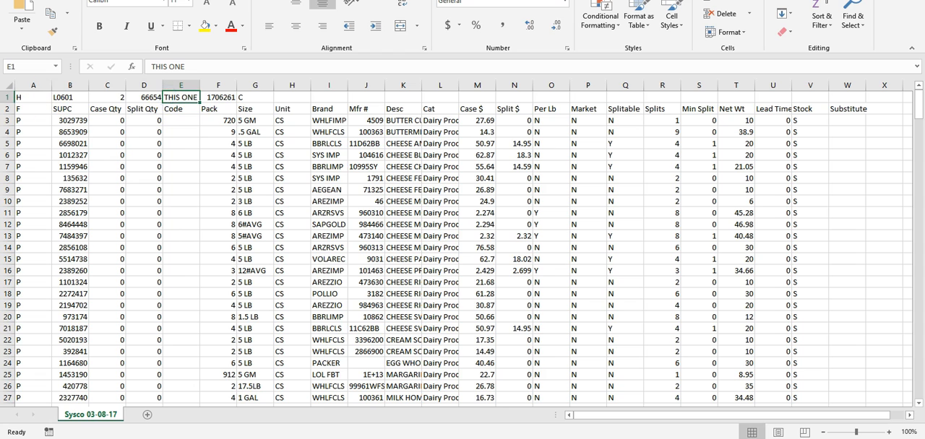
pyautogui.click(8, 96)
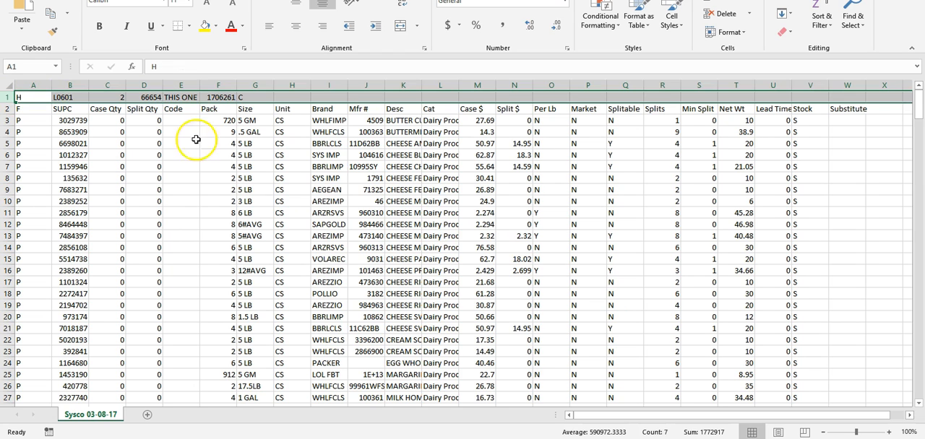
pyautogui.click(214, 186)
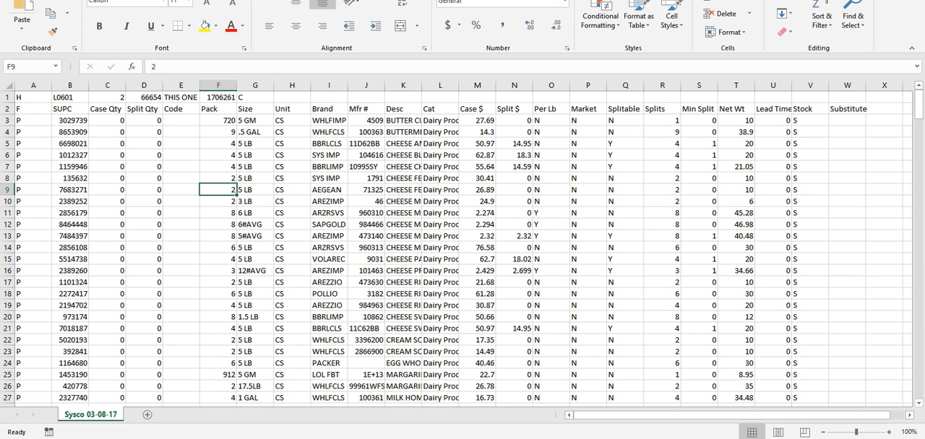
# - Switch back to CherryPickPrices and start a new supplier using the option to add your own supplier
pyautogui.click(270, 438)
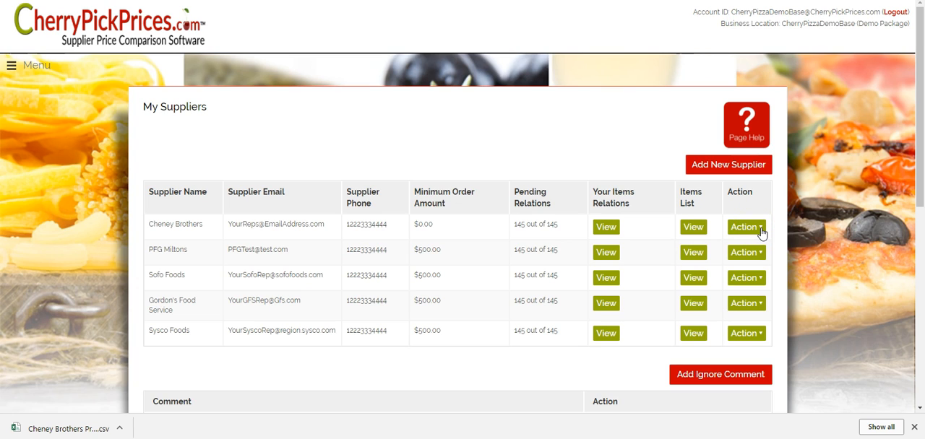
pyautogui.click(723, 166)
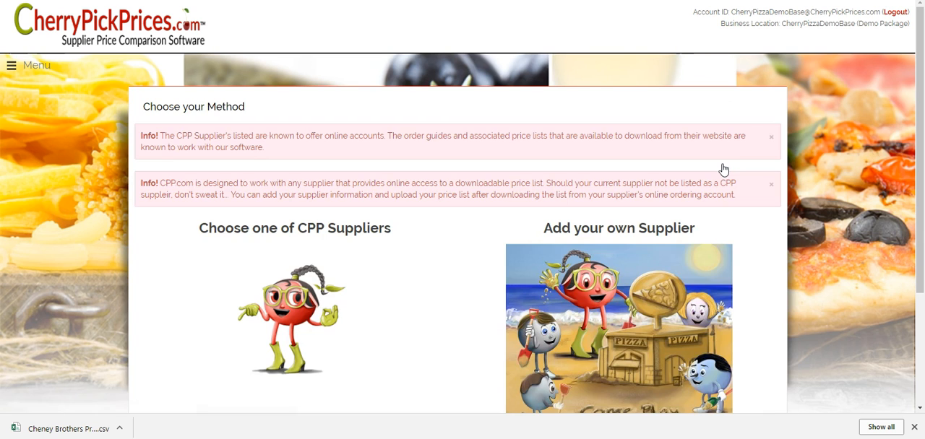
pyautogui.scroll(-3, 733, 264)
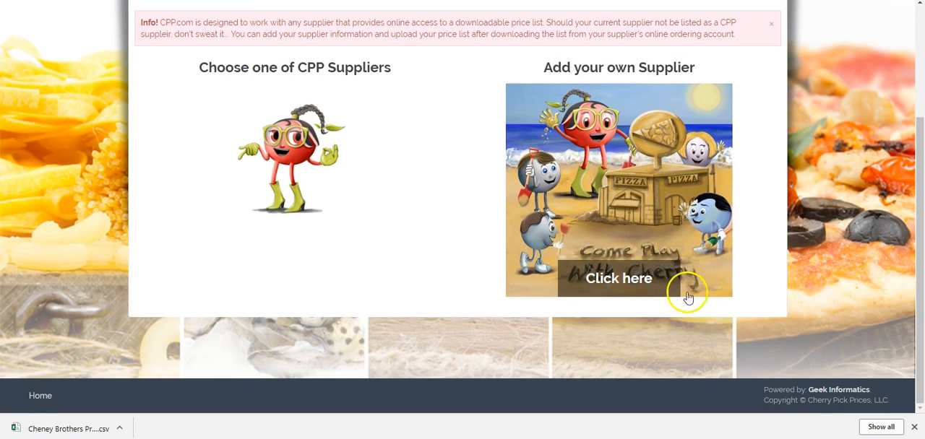
pyautogui.click(632, 280)
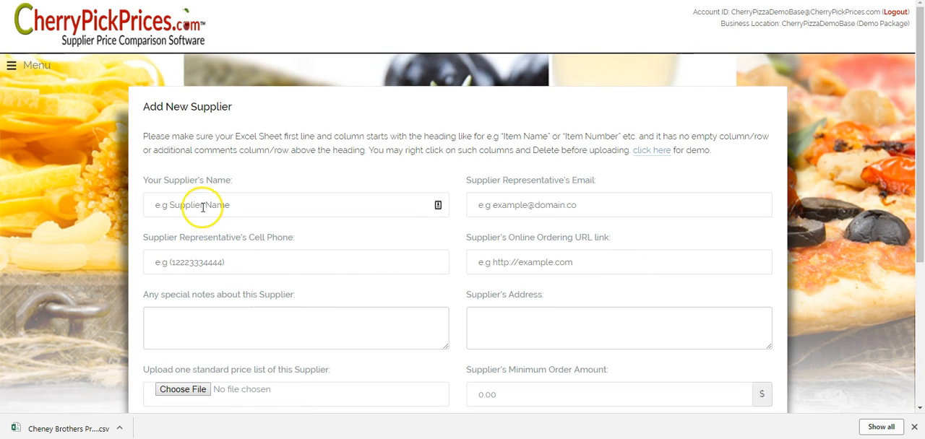
pyautogui.click(203, 207)
pyautogui.write('Sysco Test')
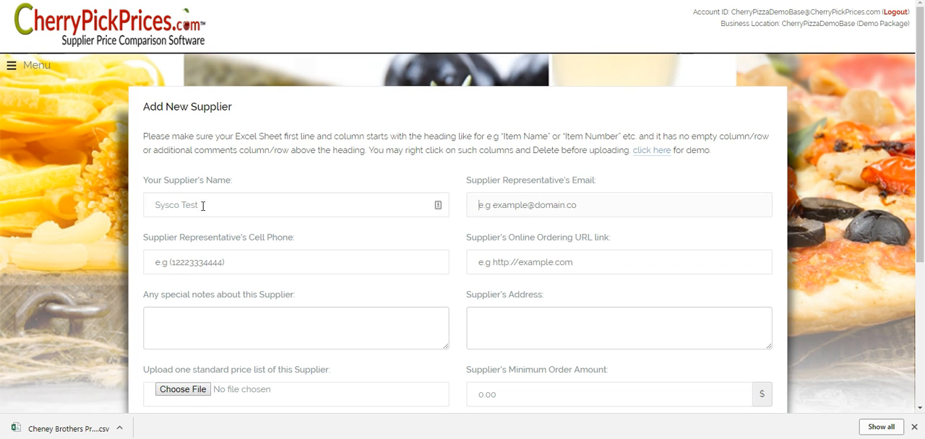
pyautogui.write('est@test.com')
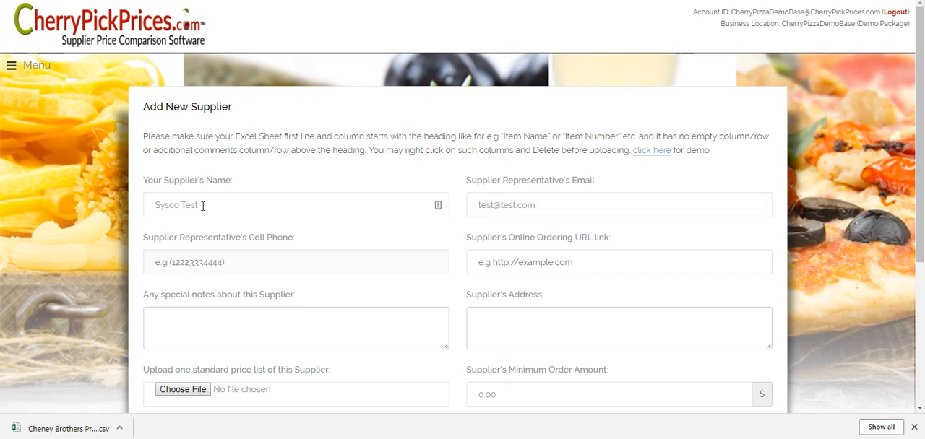
pyautogui.write('12223334444')
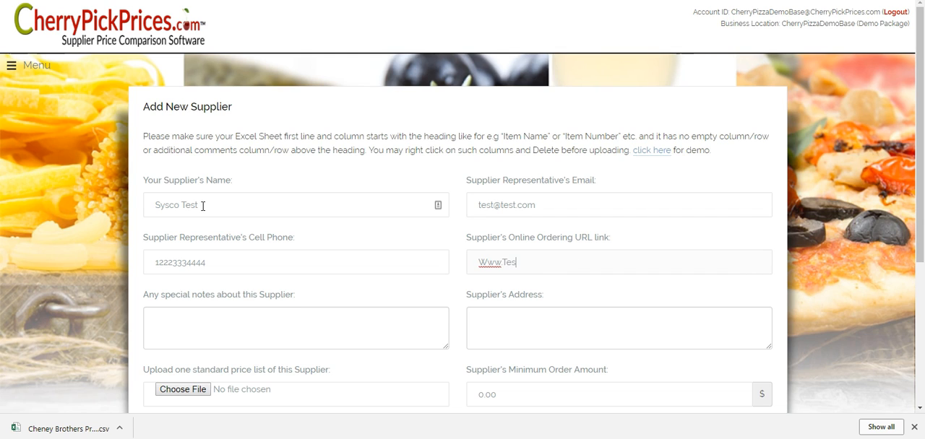
pyautogui.write('.com')
pyautogui.press('Tab')
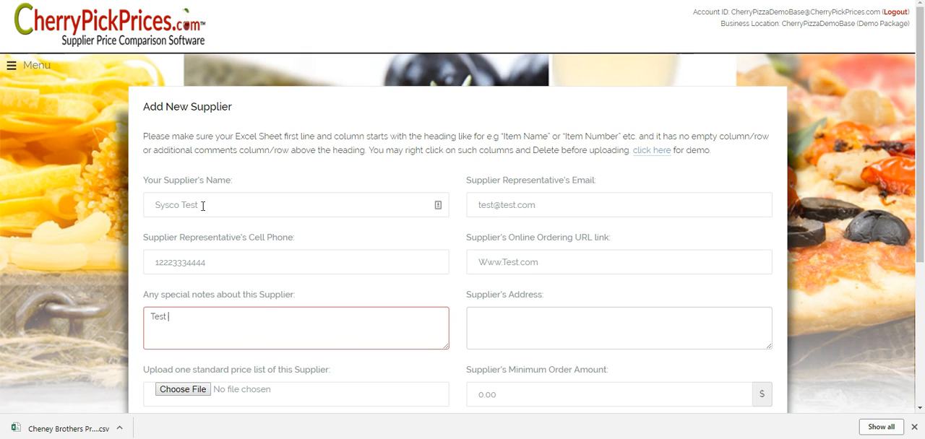
pyautogui.press('Tab')
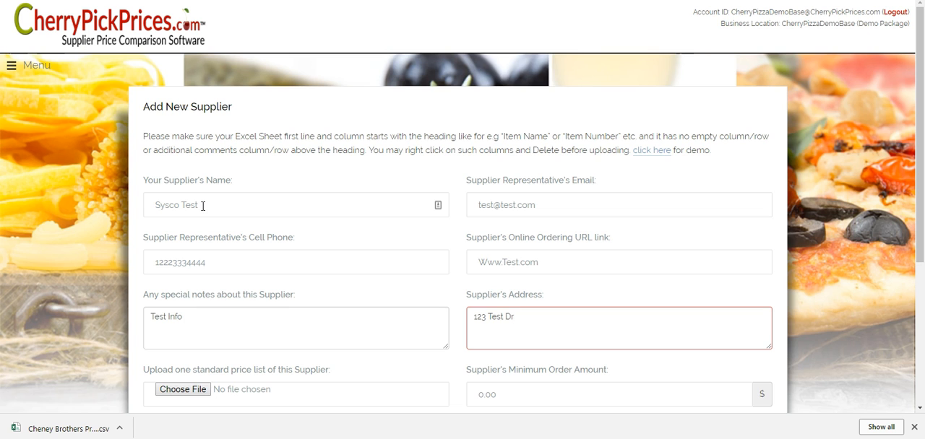
# - Attach sysco 08-03-17.csv from the Sysco Weekly Price Lists folder as the standard price list and save the supplier
pyautogui.scroll(-3, 423, 212)
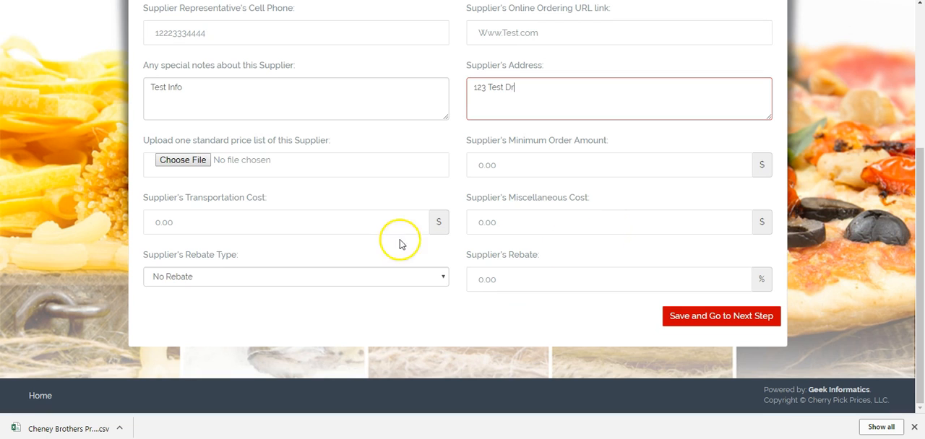
pyautogui.click(193, 164)
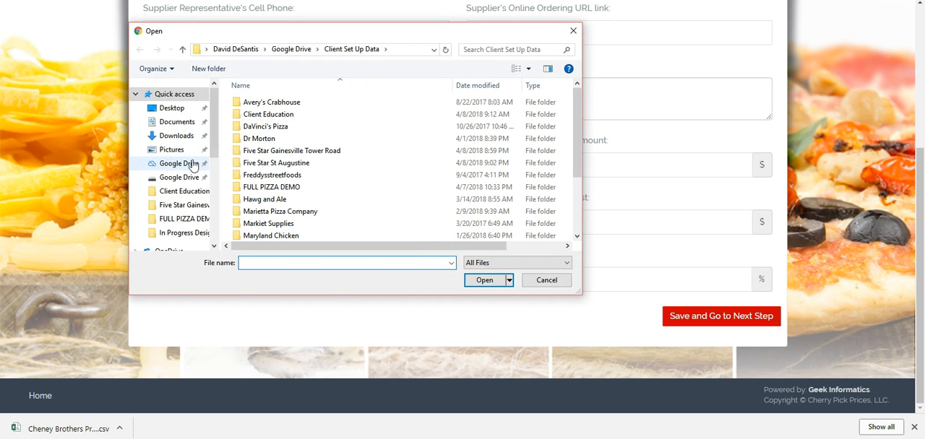
pyautogui.click(168, 165)
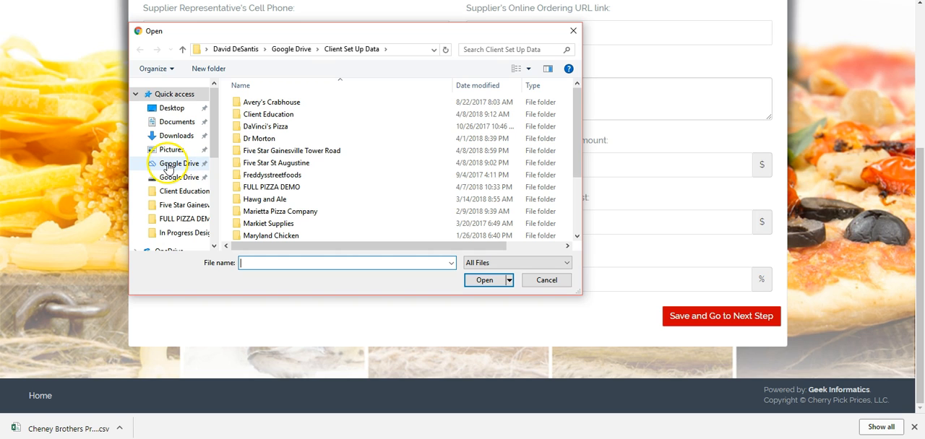
pyautogui.click(471, 202)
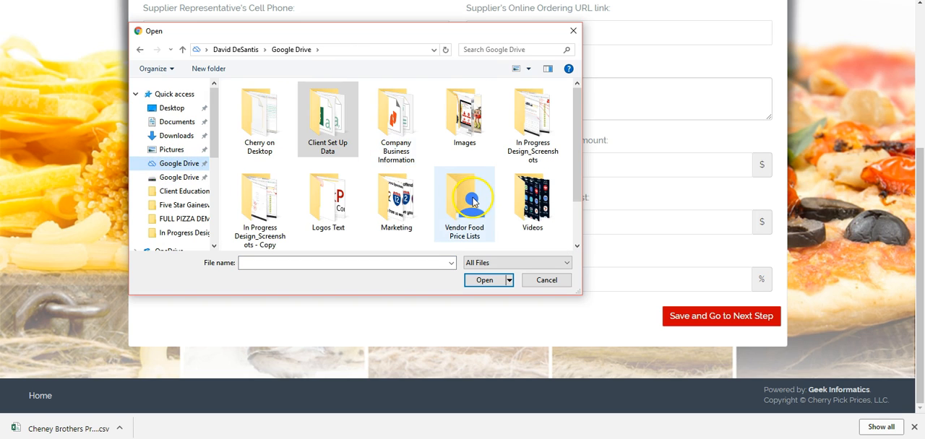
pyautogui.doubleClick(471, 202)
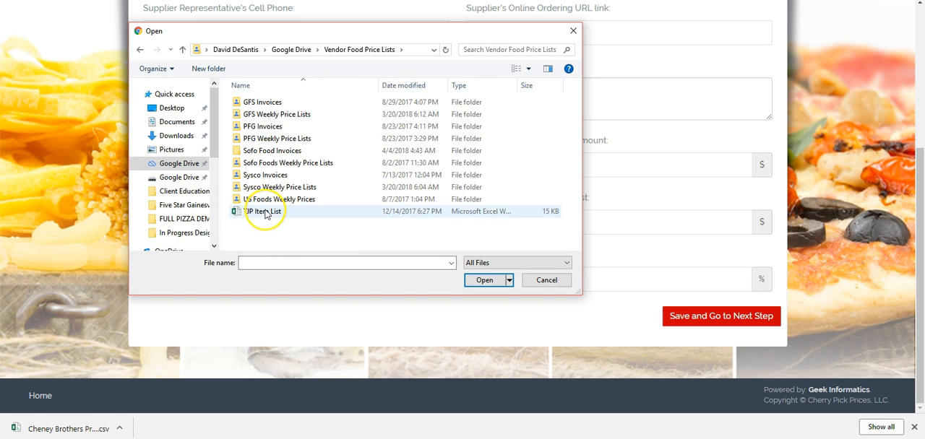
pyautogui.doubleClick(266, 187)
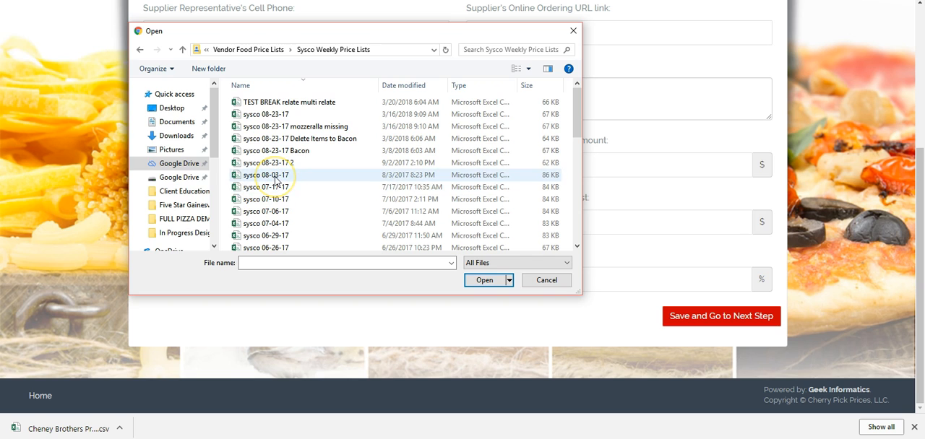
pyautogui.click(275, 177)
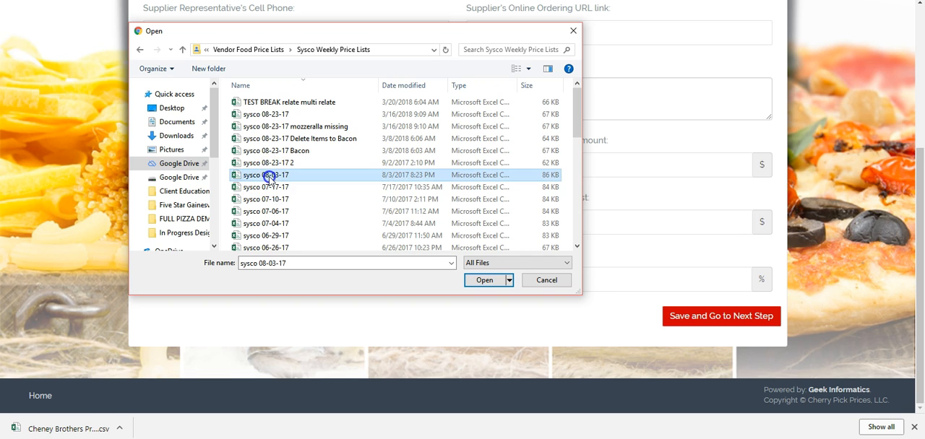
pyautogui.click(484, 285)
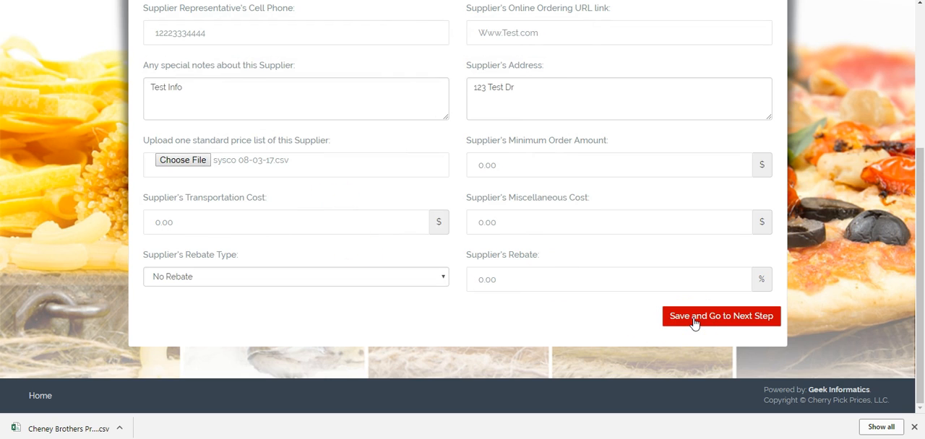
pyautogui.click(721, 318)
pyautogui.click(726, 316)
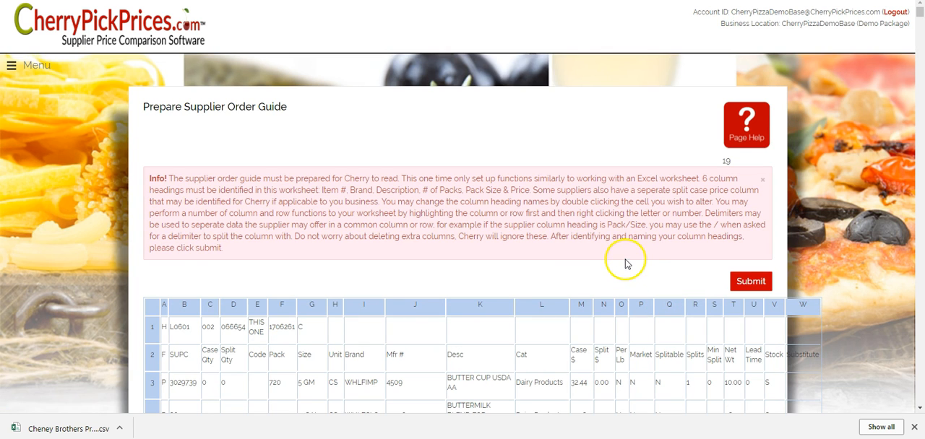
# - Delete the extra row above the column headings in the supplier order guide and submit the worksheet
pyautogui.scroll(-5, 626, 264)
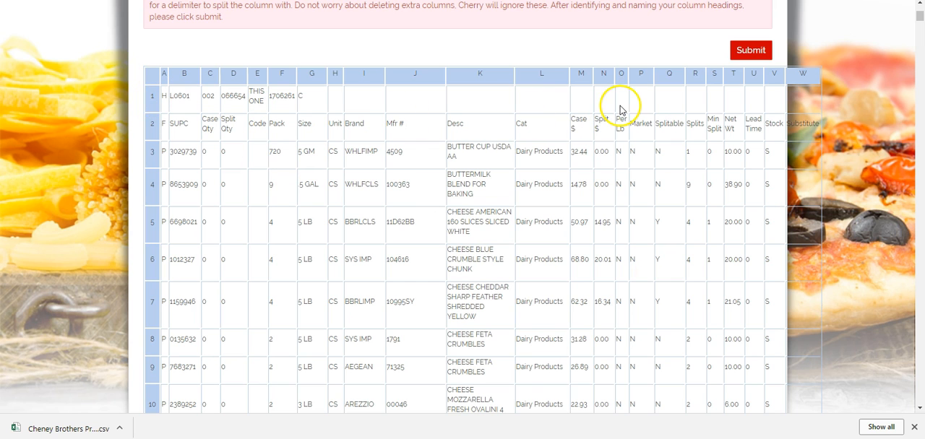
pyautogui.rightClick(155, 99)
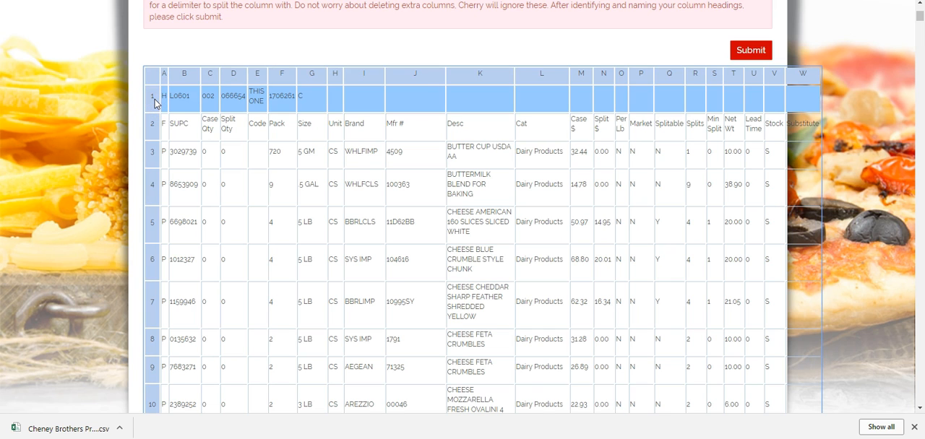
pyautogui.rightClick(154, 103)
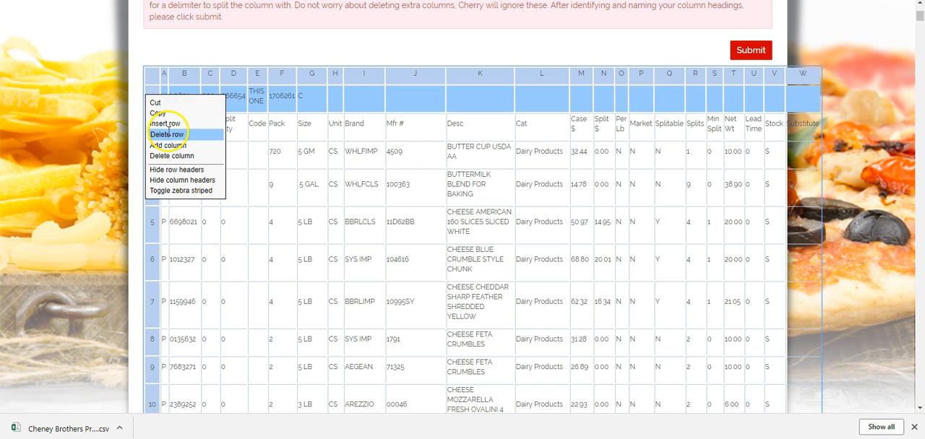
pyautogui.click(168, 135)
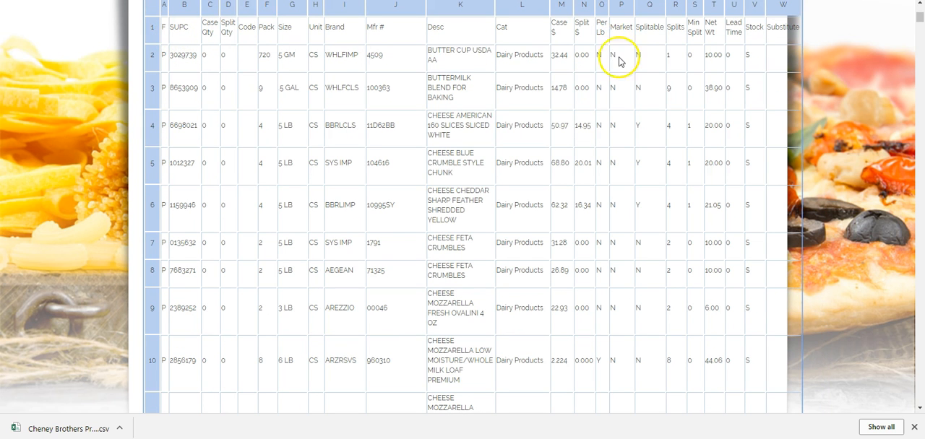
pyautogui.scroll(1, 604, 195)
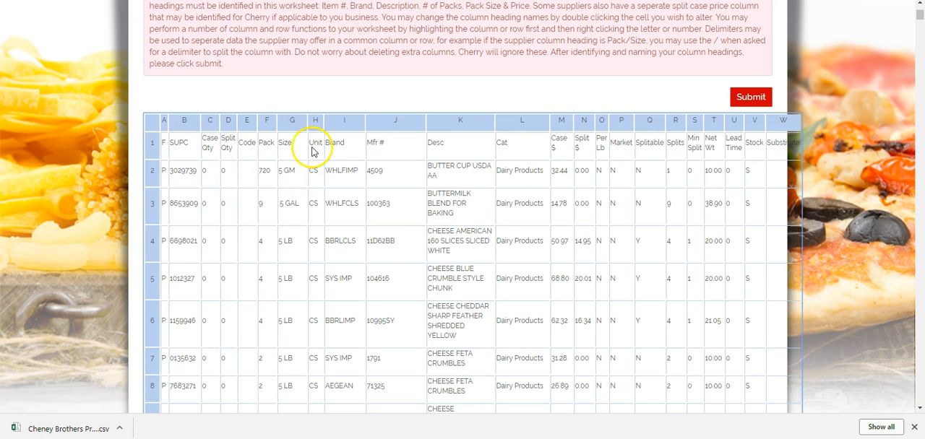
pyautogui.click(756, 98)
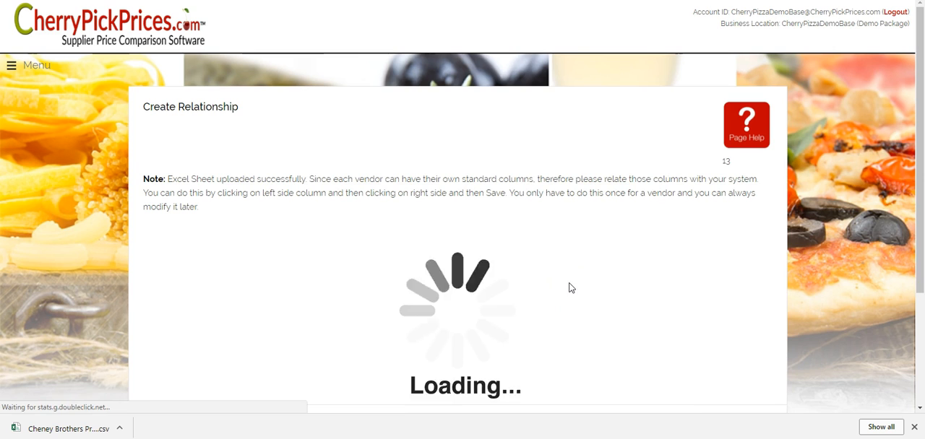
# - Relate Item Number to the Sysco Test supplier's SUPC column and save the pair
pyautogui.scroll(-2, 594, 282)
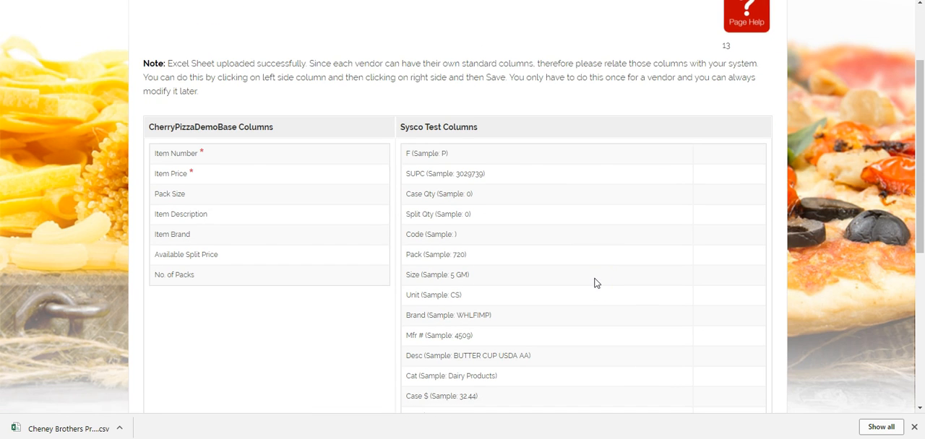
pyautogui.click(166, 155)
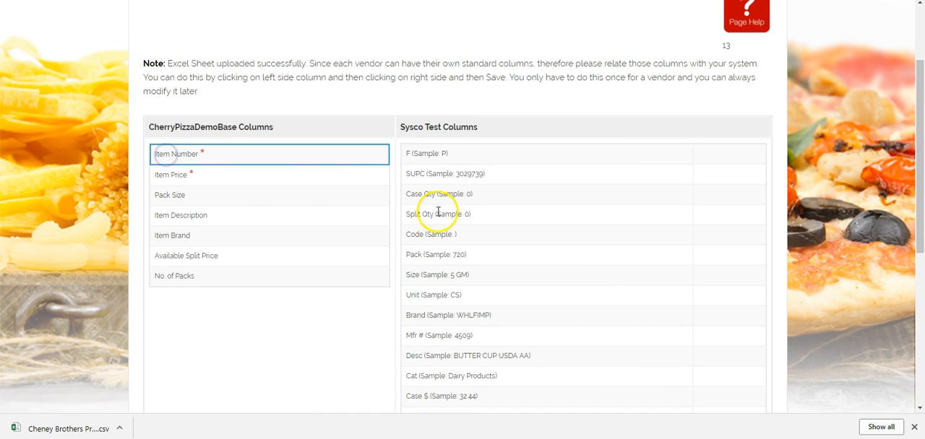
pyautogui.click(428, 173)
pyautogui.click(743, 176)
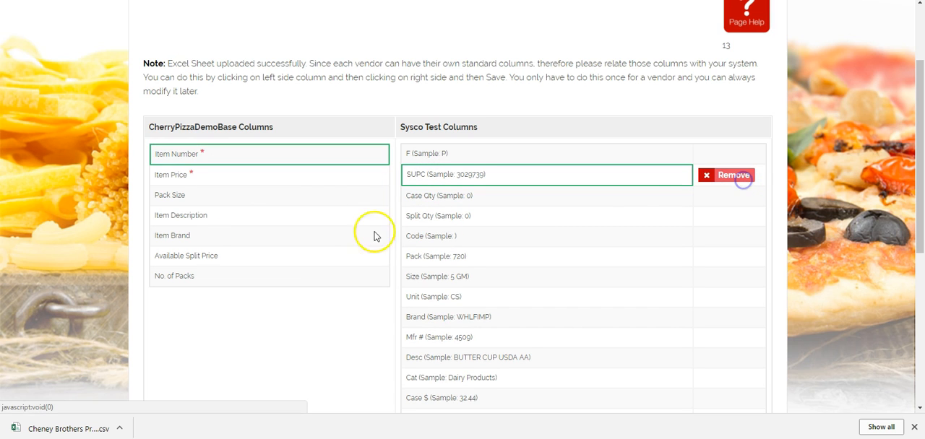
# - Relate Item Price to the supplier's Case $ column and Pack Size to its Size column, saving each pair
pyautogui.click(184, 175)
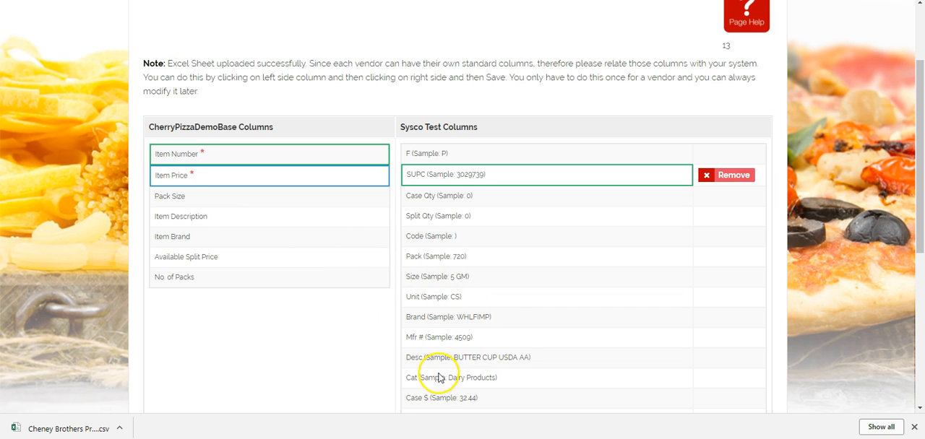
pyautogui.scroll(-2, 594, 354)
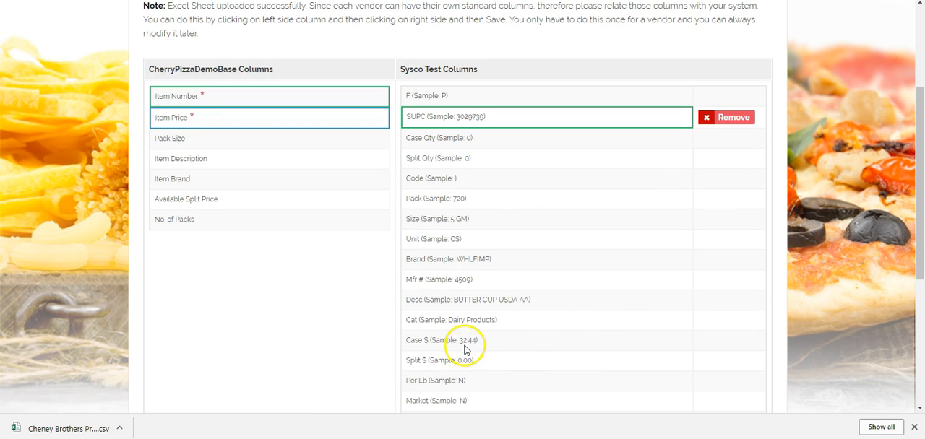
pyautogui.click(442, 340)
pyautogui.click(731, 342)
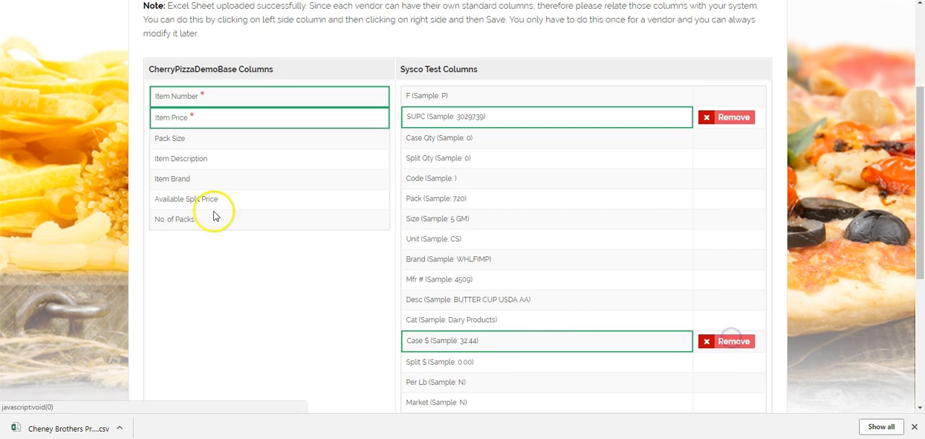
pyautogui.click(169, 139)
pyautogui.scroll(-2, 591, 195)
pyautogui.click(441, 162)
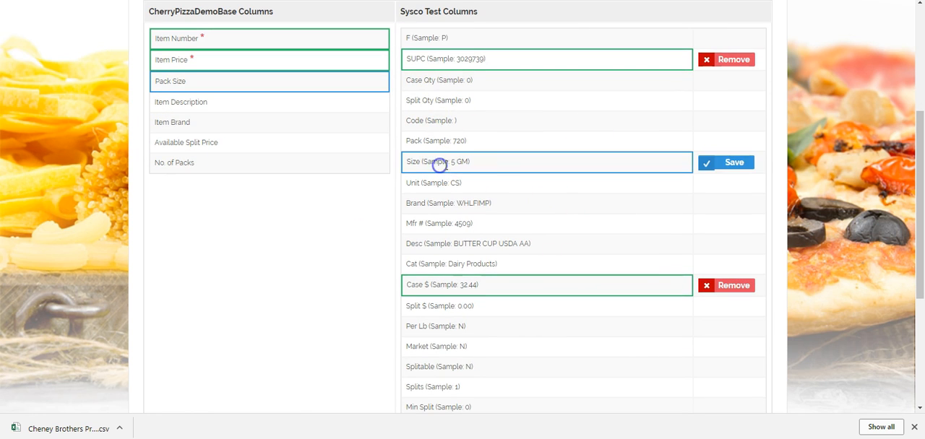
pyautogui.click(725, 163)
# - Relate Item Description to the supplier's Desc column and Item Brand to its Brand column, saving each pair
pyautogui.click(177, 102)
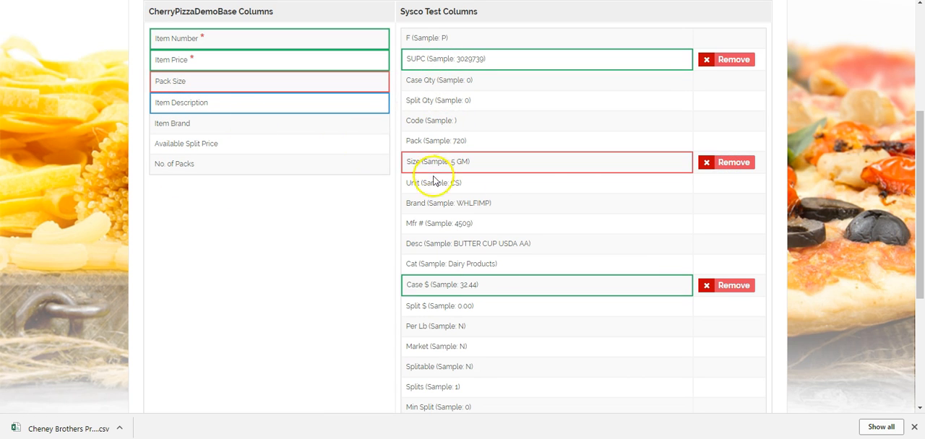
pyautogui.click(428, 244)
pyautogui.click(711, 246)
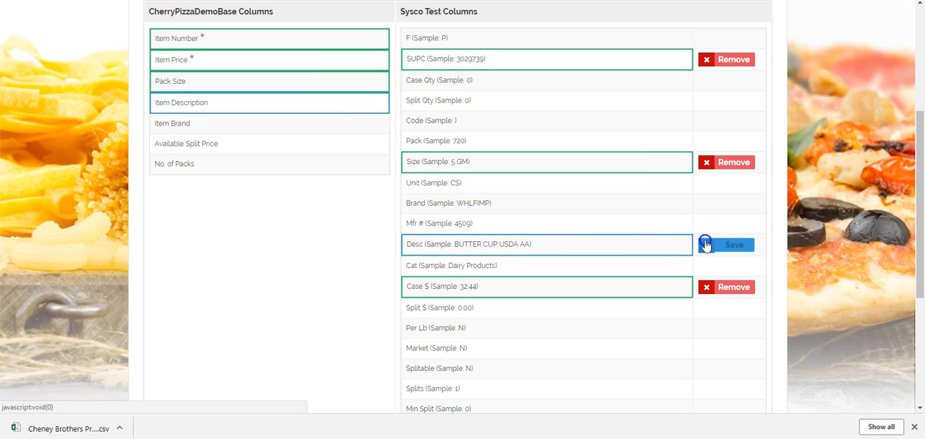
pyautogui.click(170, 124)
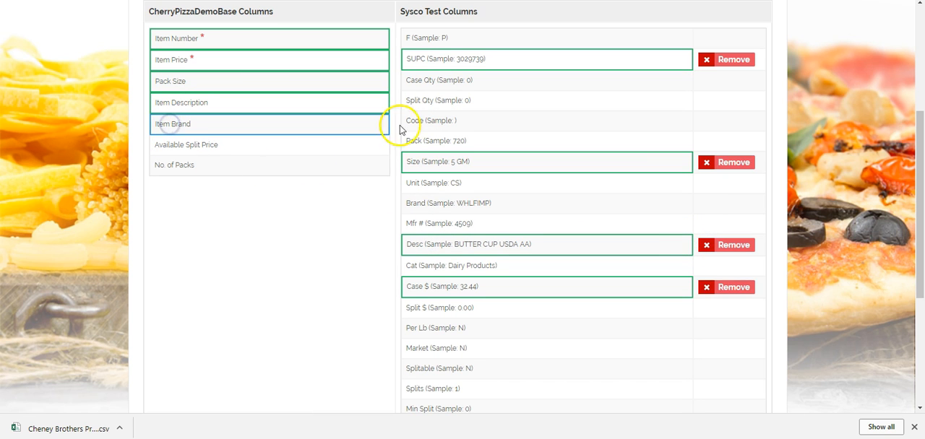
pyautogui.click(431, 203)
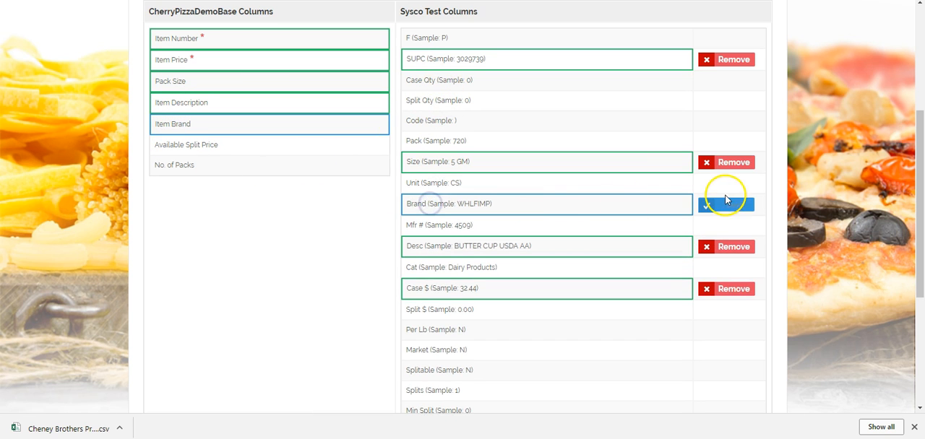
pyautogui.click(725, 205)
# - Relate Available Split Price to the supplier's Split $ column and No. of Packs to its Pack column, saving each pair
pyautogui.click(183, 146)
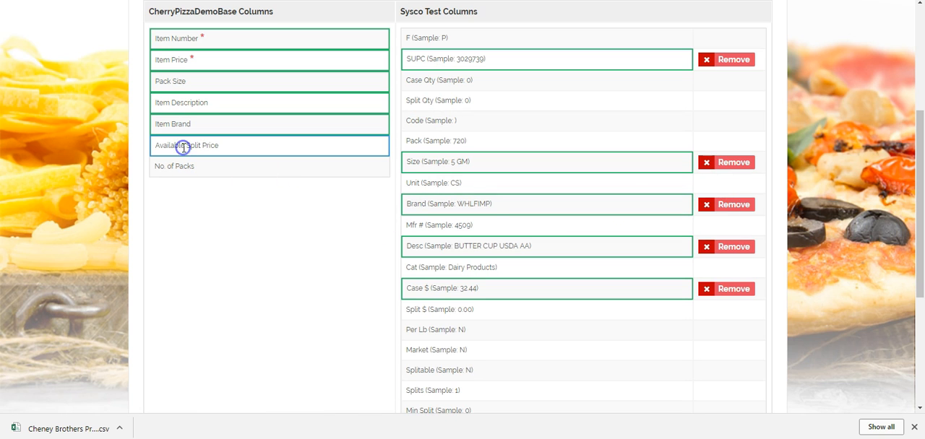
pyautogui.click(432, 309)
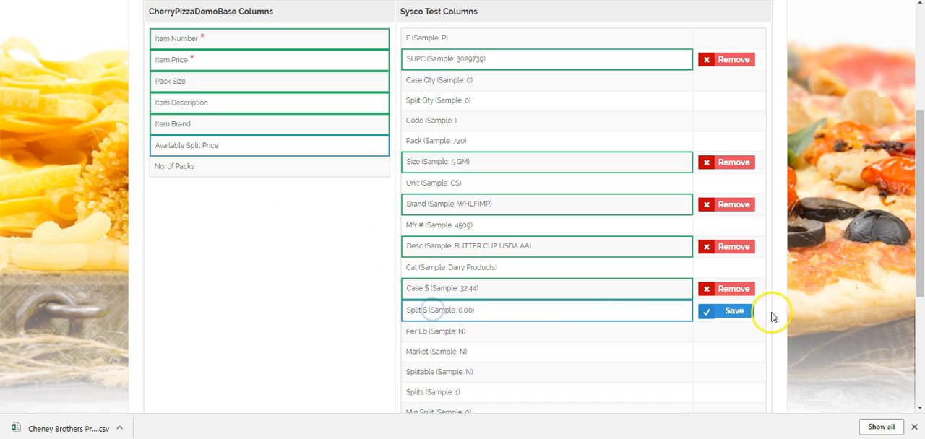
pyautogui.click(740, 312)
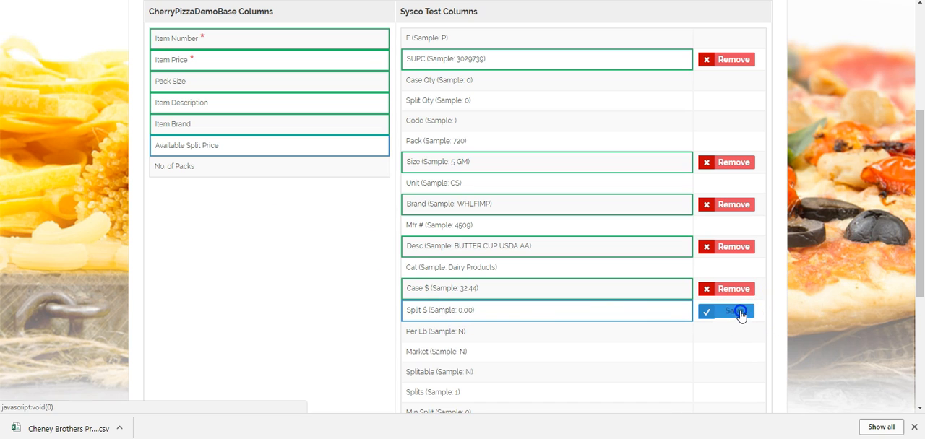
pyautogui.click(172, 167)
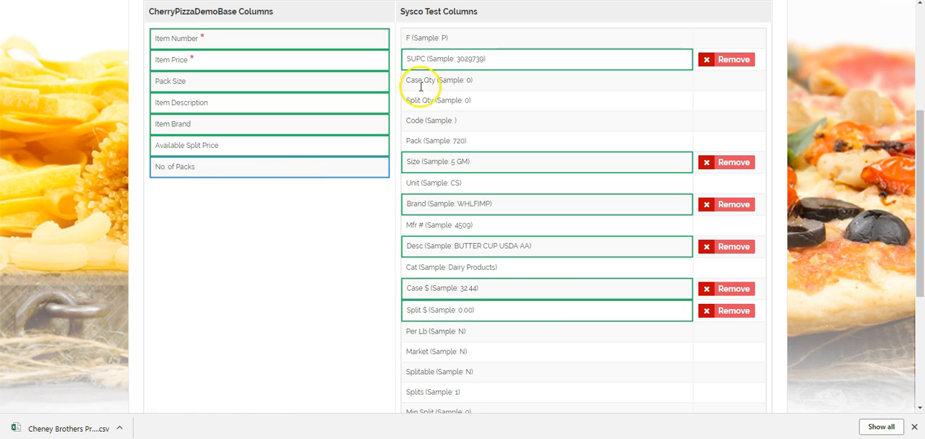
pyautogui.click(427, 141)
pyautogui.click(740, 141)
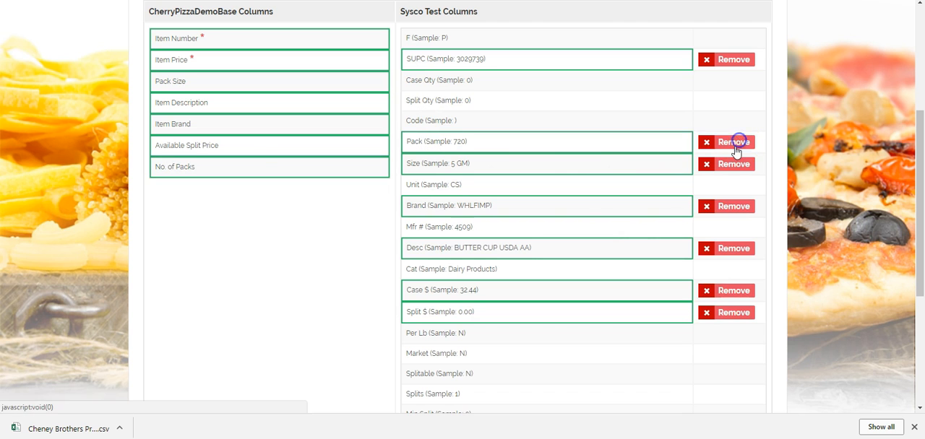
# - Import the Sysco Test items using the saved column relations
pyautogui.scroll(-4, 874, 130)
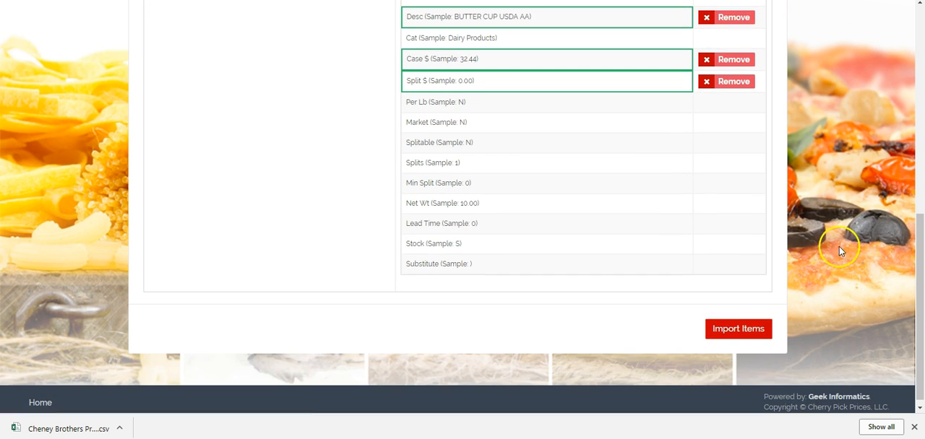
pyautogui.click(756, 331)
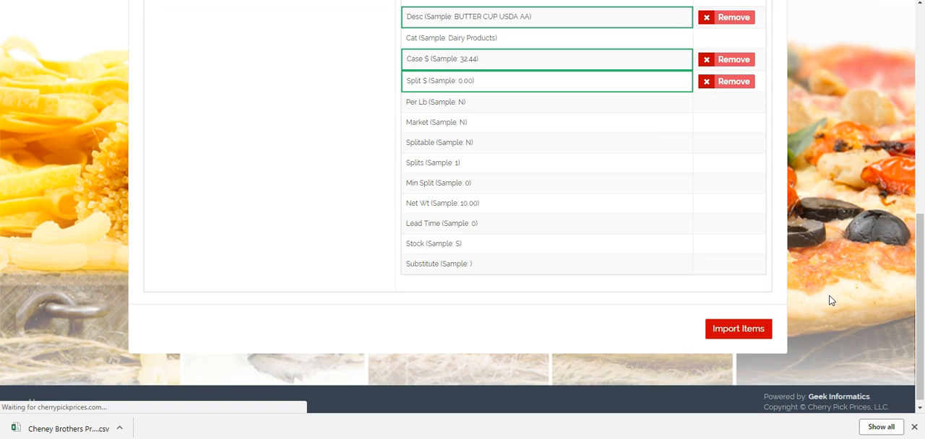
pyautogui.click(746, 331)
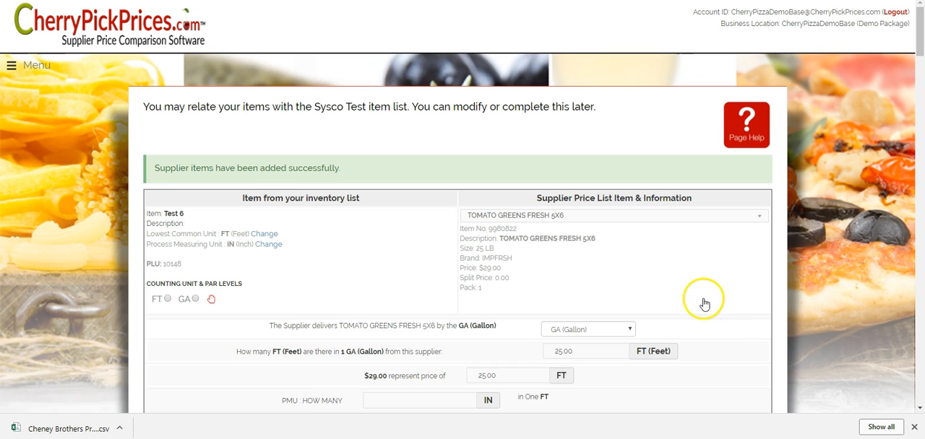
pyautogui.scroll(-6, 668, 276)
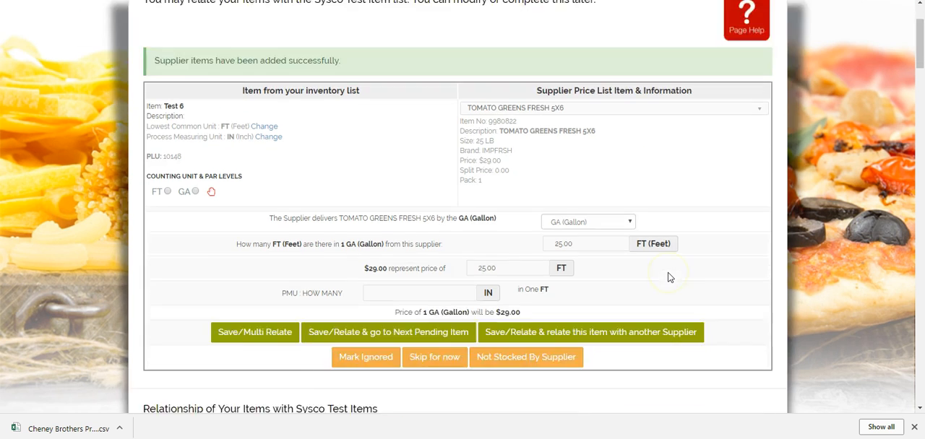
pyautogui.scroll(-5, 668, 280)
pyautogui.scroll(12, 667, 280)
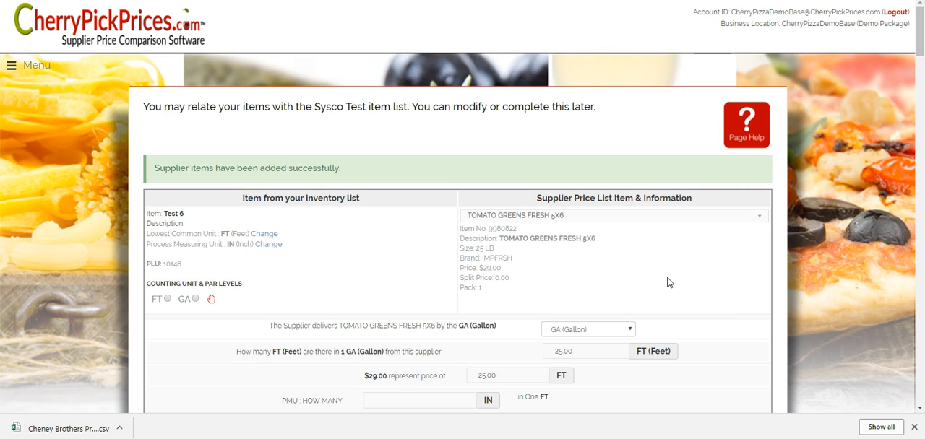
pyautogui.click(675, 278)
pyautogui.click(679, 265)
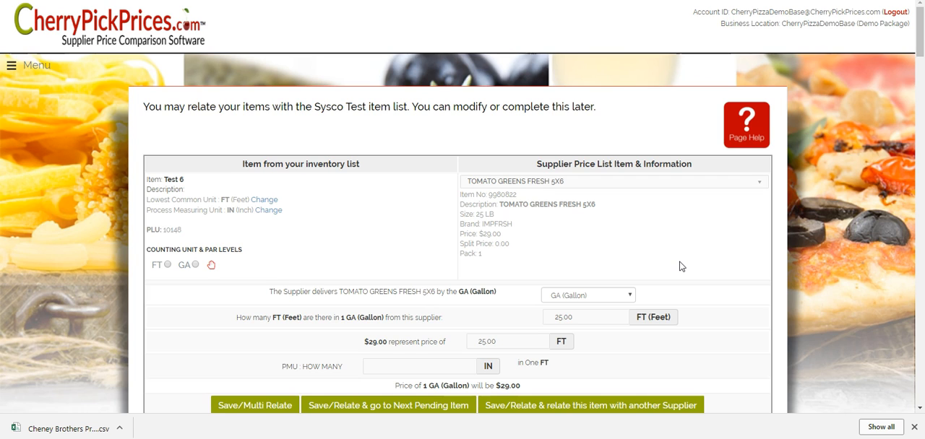
# - Return to the suppliers list and open the items list of Cheney Brothers to view its prices
pyautogui.click(12, 67)
pyautogui.click(79, 323)
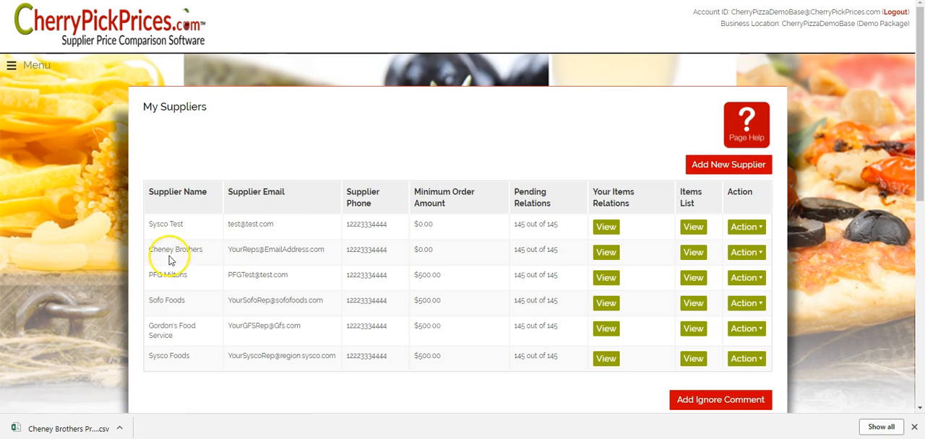
pyautogui.click(698, 253)
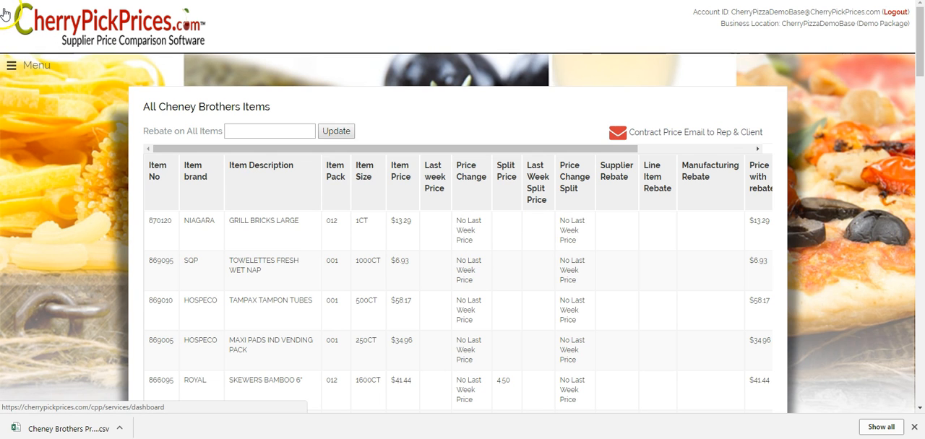
# - Update the Cheney Brothers price list with the Cheney Brothers Prices file from the Client Set Up Data folder in Google Drive
pyautogui.click(22, 66)
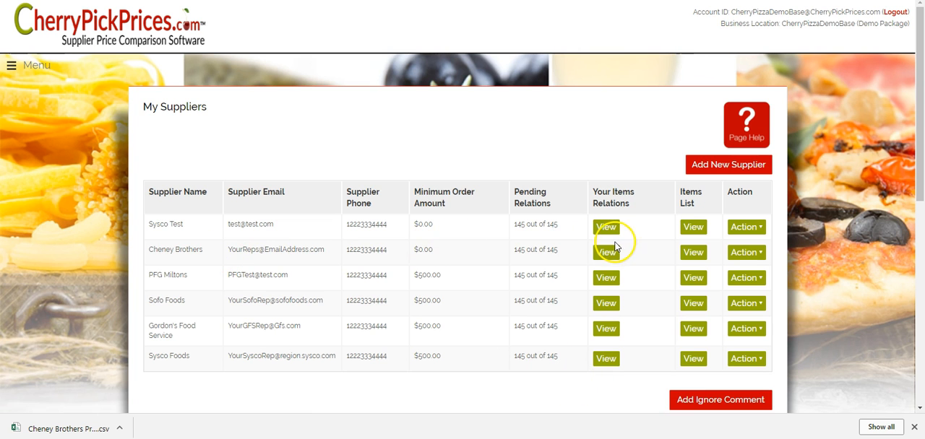
pyautogui.click(759, 256)
pyautogui.click(751, 271)
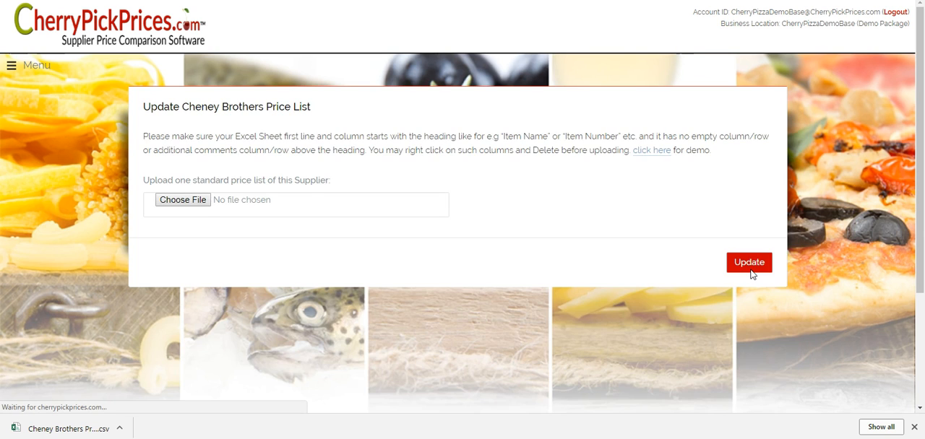
pyautogui.click(192, 202)
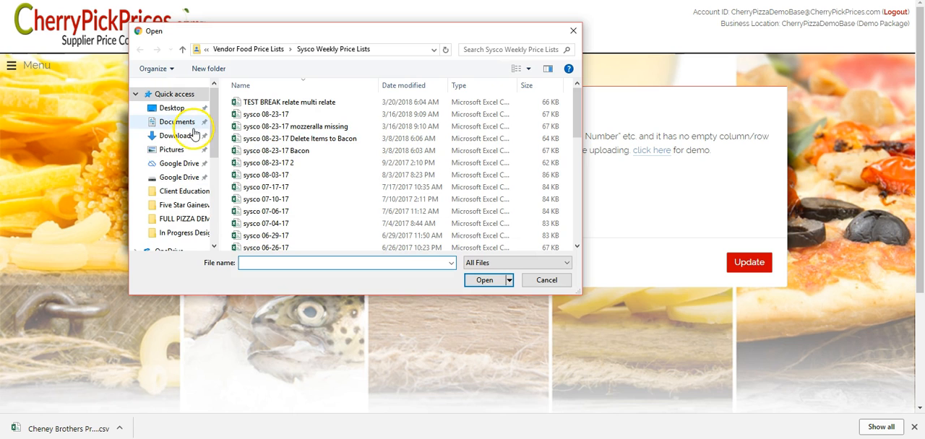
pyautogui.click(181, 165)
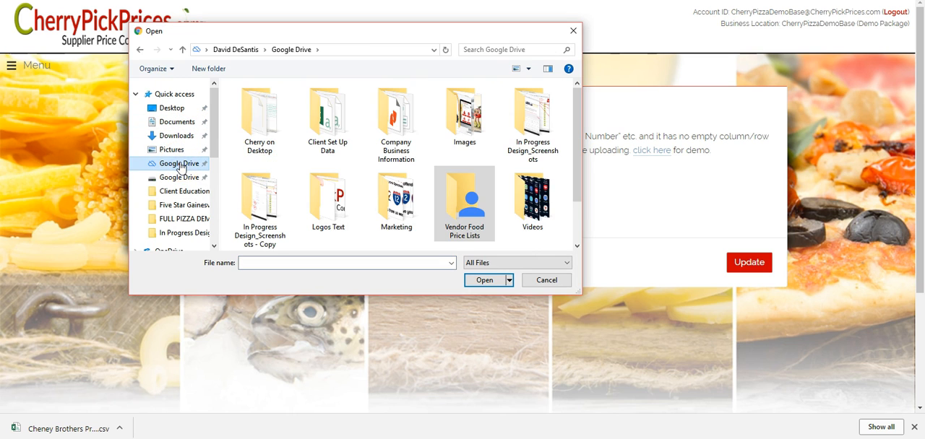
pyautogui.doubleClick(323, 119)
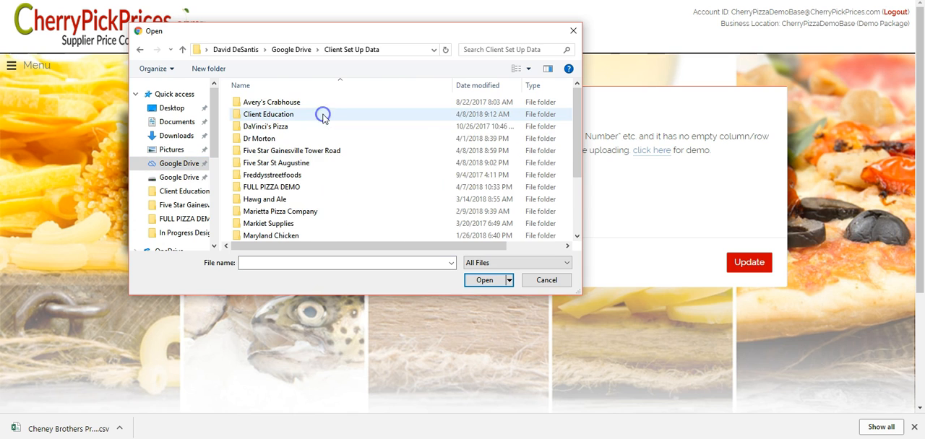
pyautogui.scroll(-3, 325, 128)
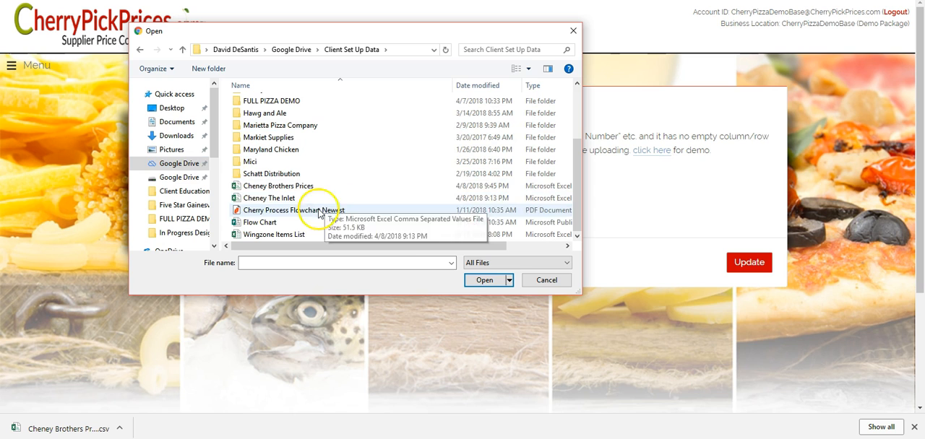
pyautogui.click(262, 189)
pyautogui.click(485, 280)
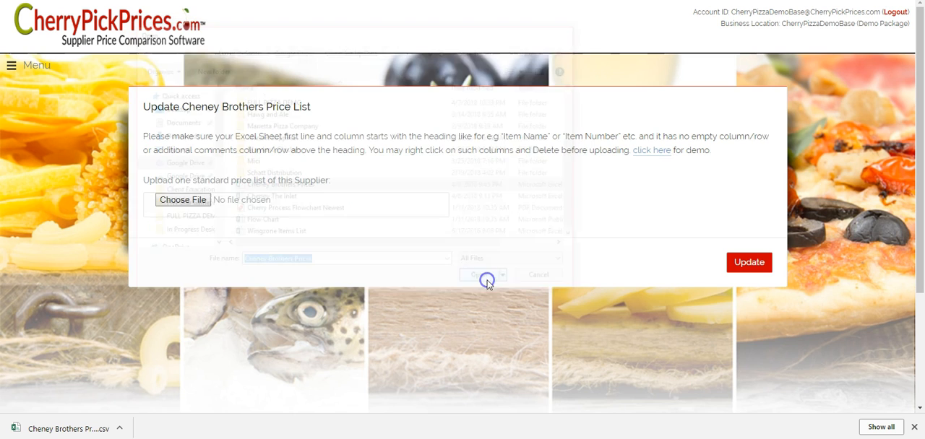
pyautogui.click(751, 263)
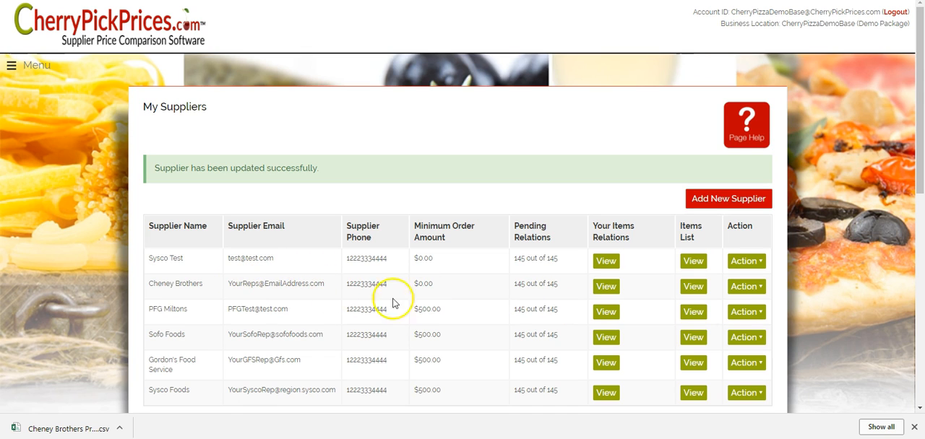
# - Check the current and last week prices in the Cheney Brothers items list and return to the dashboard
pyautogui.click(699, 288)
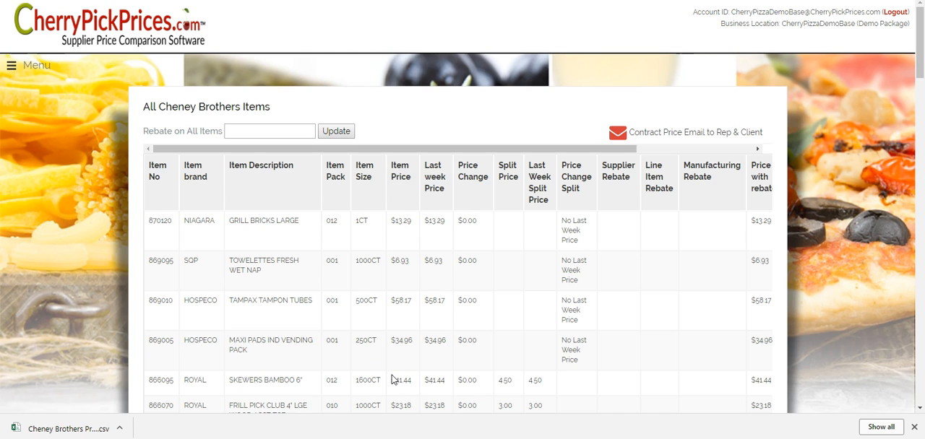
pyautogui.click(14, 65)
pyautogui.click(37, 93)
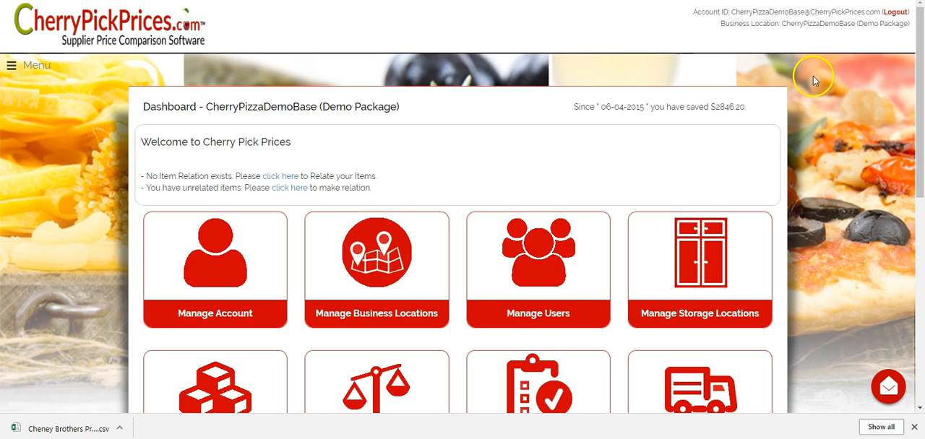
pyautogui.scroll(-3, 814, 88)
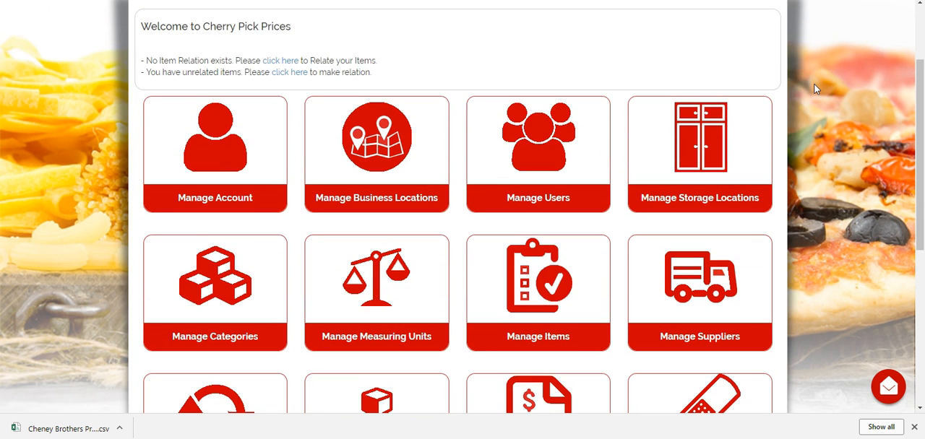